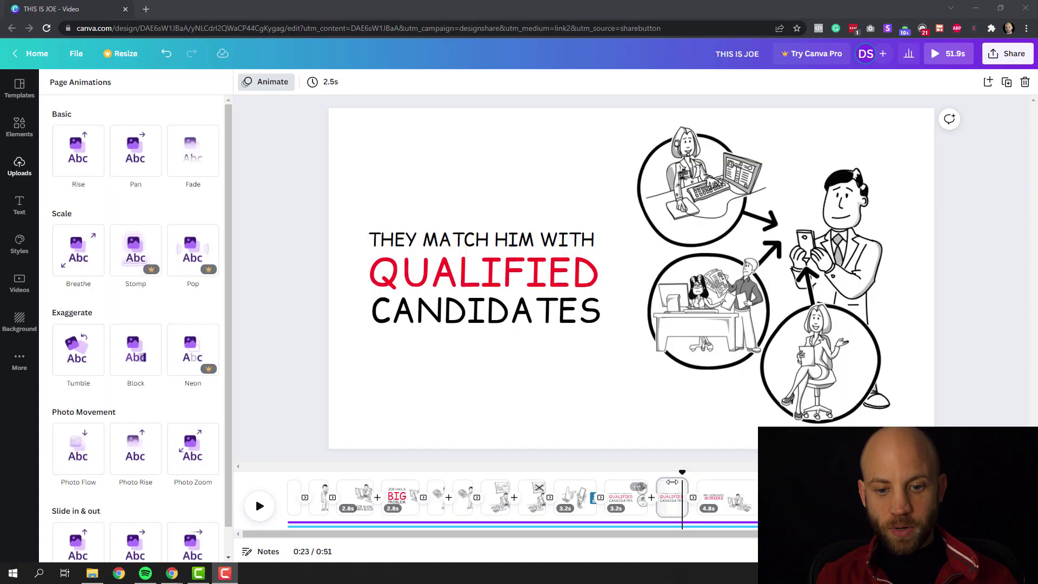
# Rewind to the start and preview the 51.9-second 'THIS IS JOE' video
pyautogui.moveTo(683, 471); pyautogui.dragTo(272, 458)
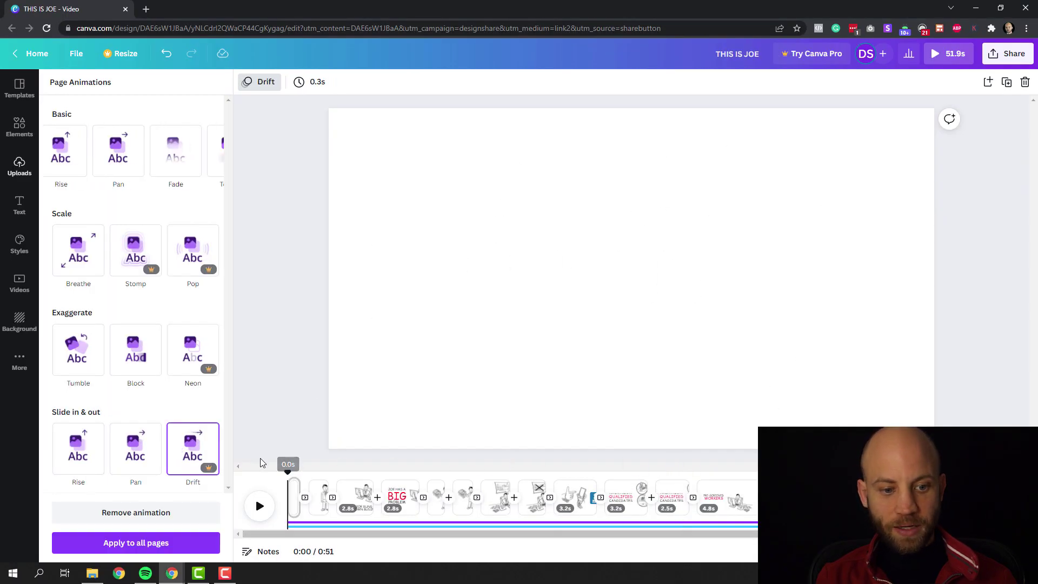
pyautogui.click(258, 506)
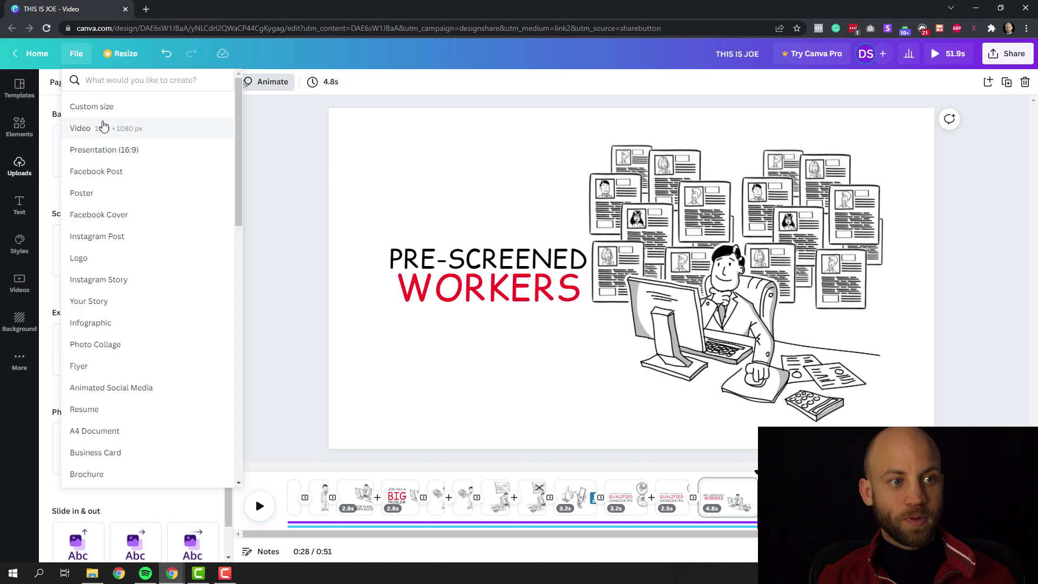
# From Canva Home, create a blank video design using the Video card
pyautogui.click(30, 53)
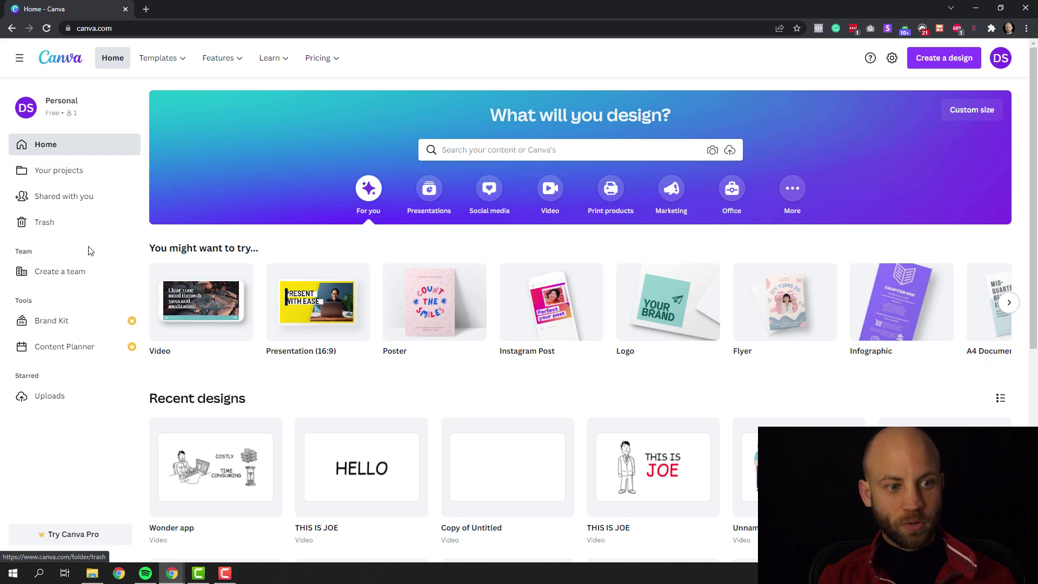
pyautogui.scroll(-2, 181, 206)
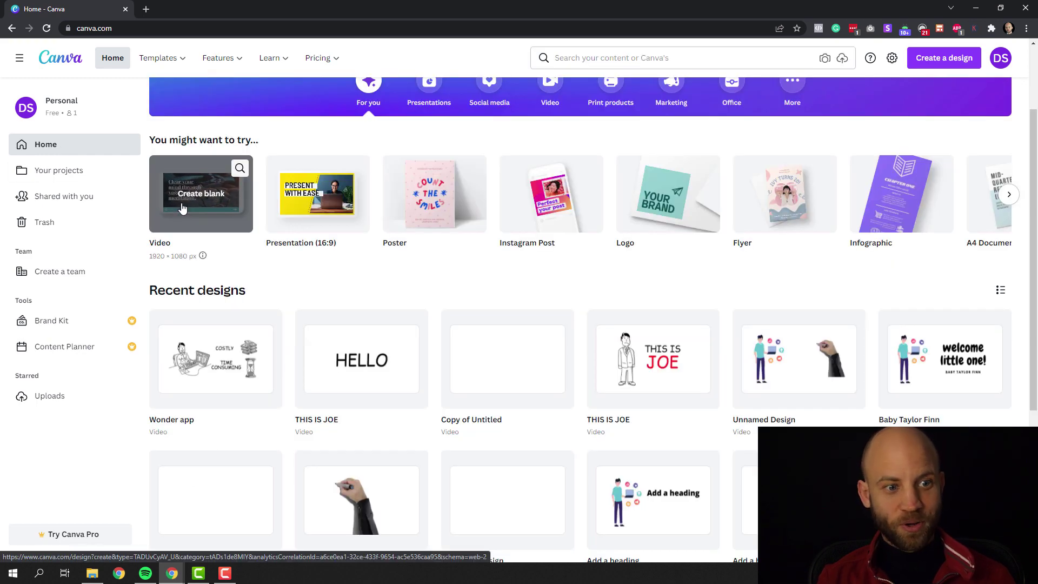
pyautogui.click(195, 206)
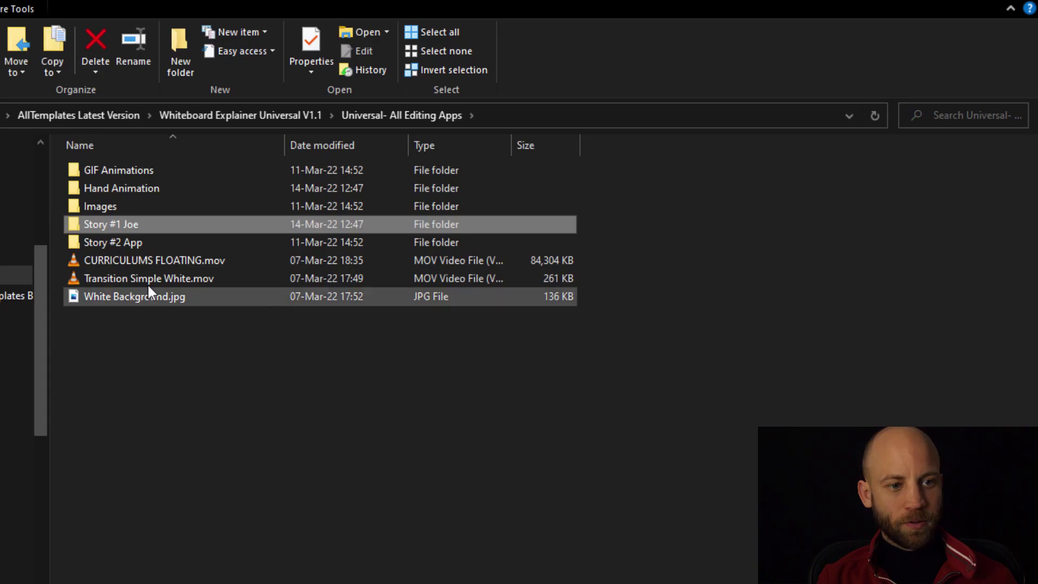
# Open Universal- All Editing Apps > Images > Story #1 Joe in File Explorer
pyautogui.click(265, 113)
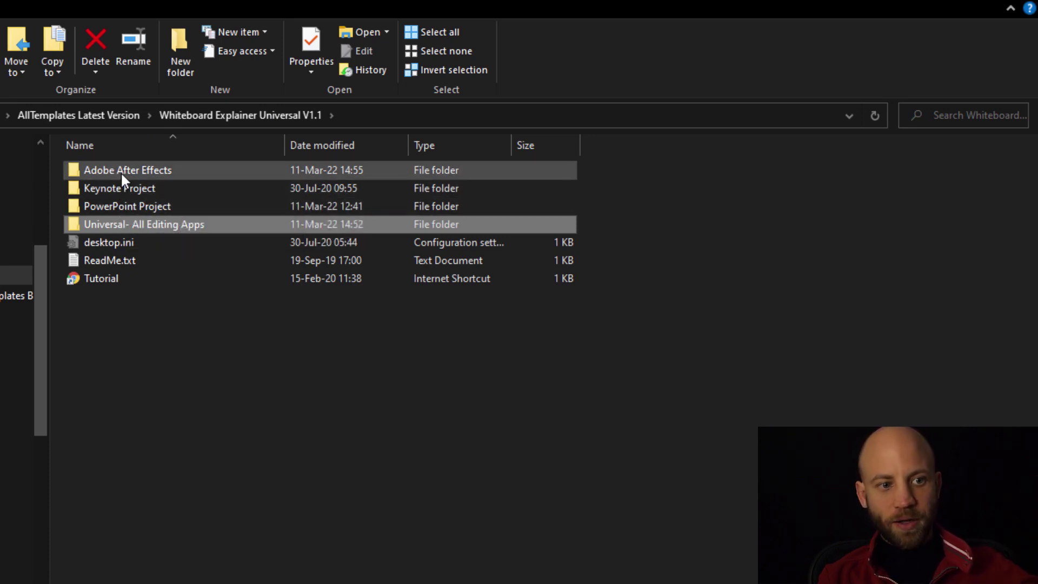
pyautogui.doubleClick(105, 225)
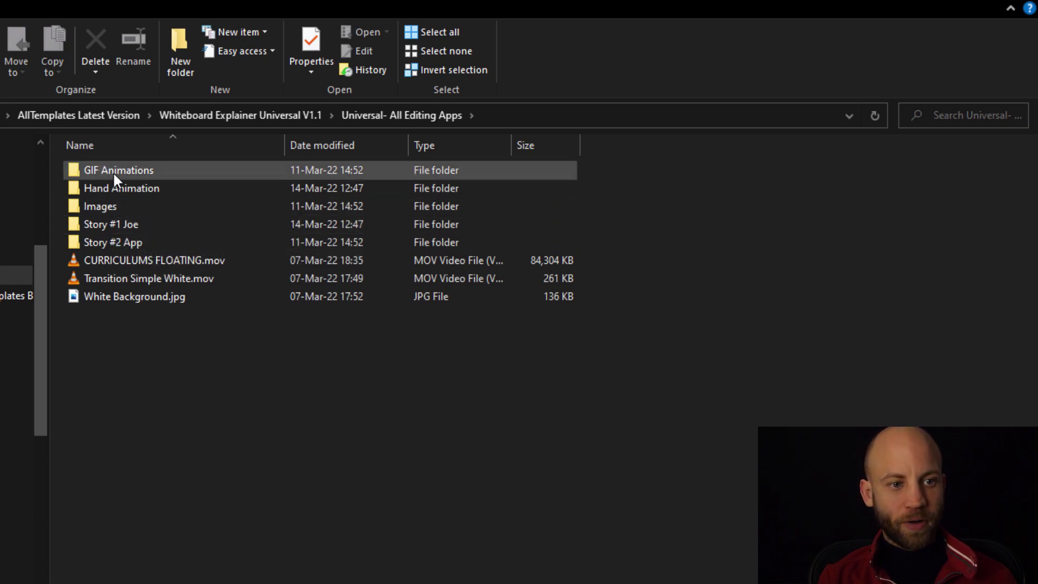
pyautogui.click(92, 207)
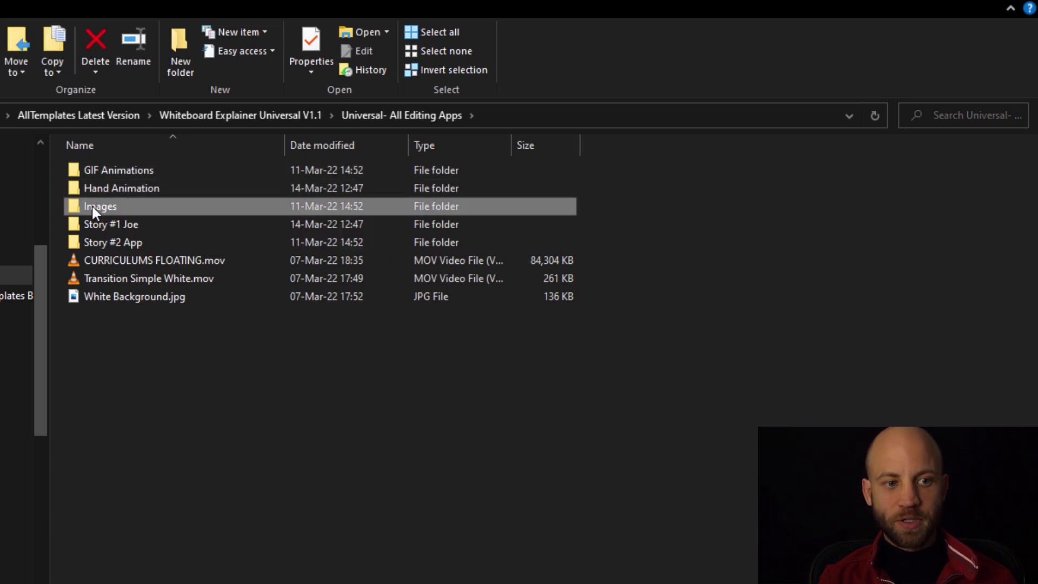
pyautogui.click(115, 224)
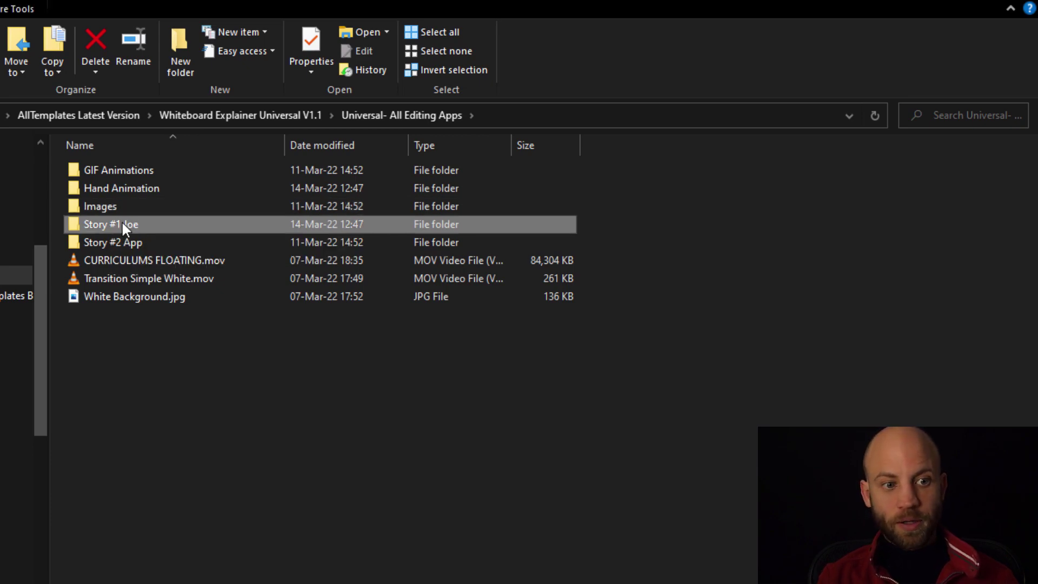
pyautogui.doubleClick(122, 224)
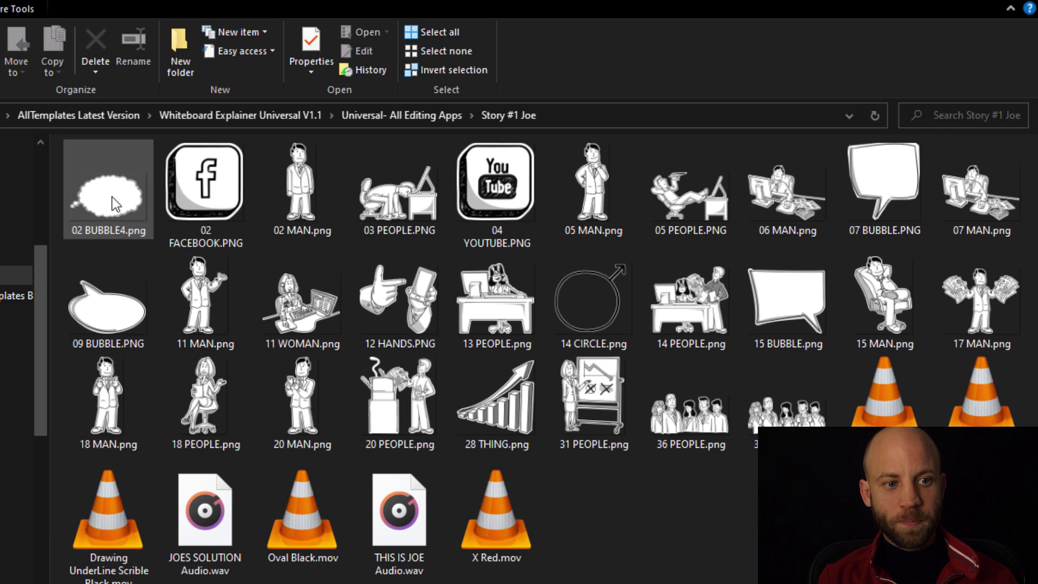
# Select all 35 Story #1 Joe files and place Explorer beside Canva
pyautogui.click(106, 183)
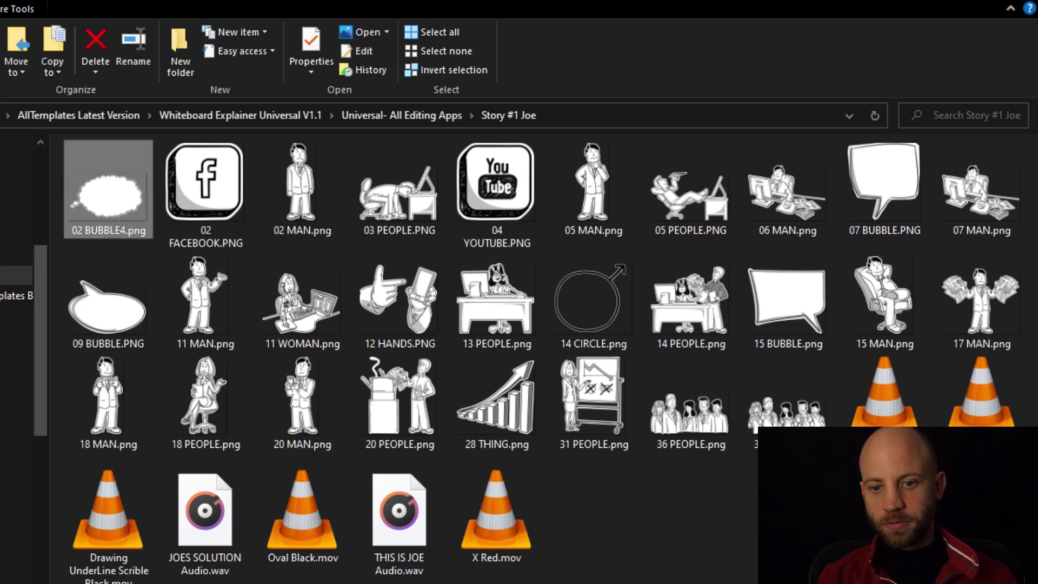
pyautogui.hotkey('ctrl', 'a')
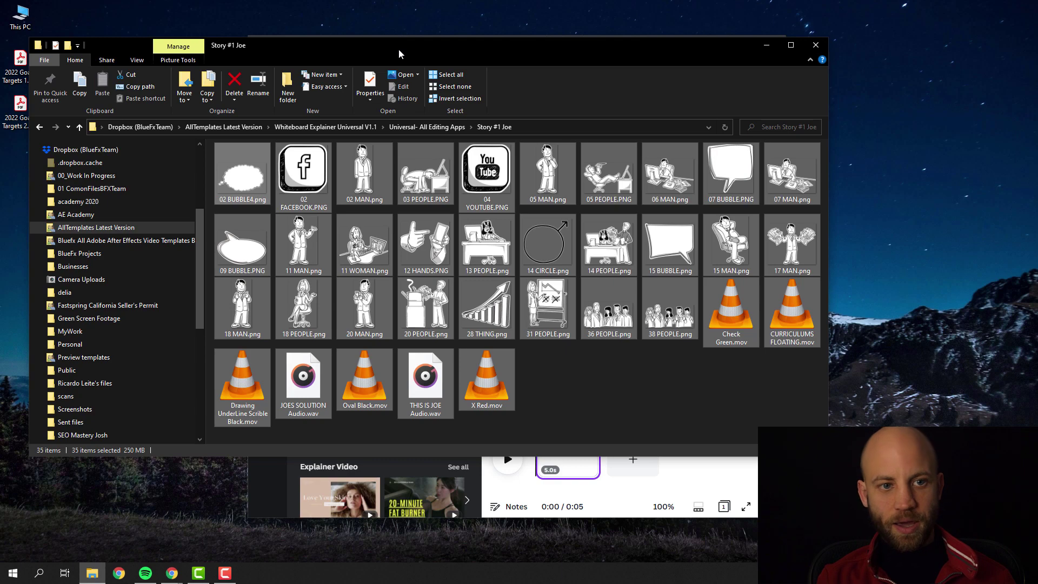
pyautogui.moveTo(397, 50); pyautogui.dragTo(390, 93)
pyautogui.moveTo(578, 44); pyautogui.dragTo(695, 20)
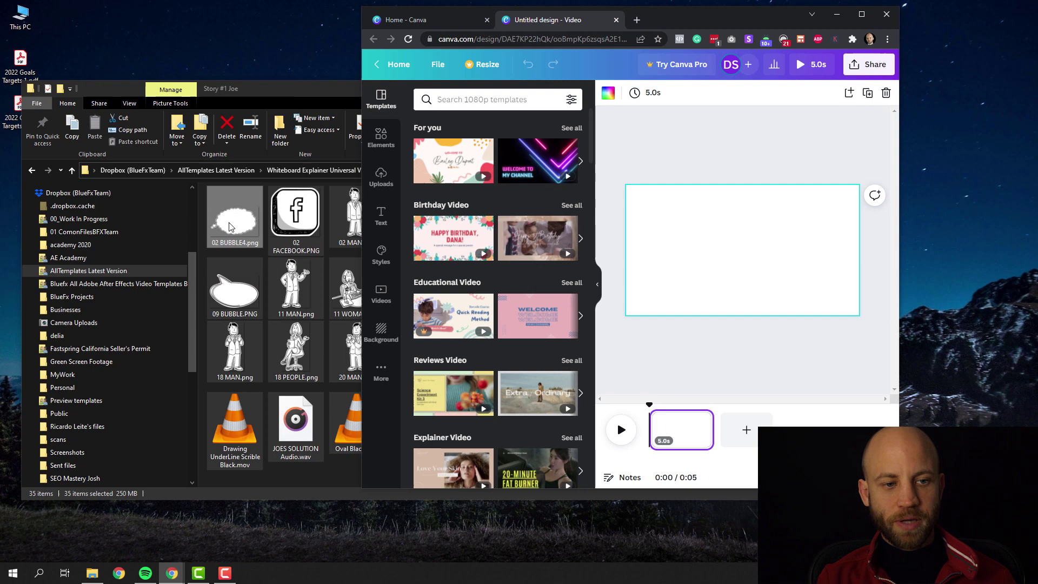
# Upload all 35 Story #1 Joe files and put 'THIS IS JOE Audio.wav' on the timeline
pyautogui.moveTo(235, 226); pyautogui.dragTo(494, 225)
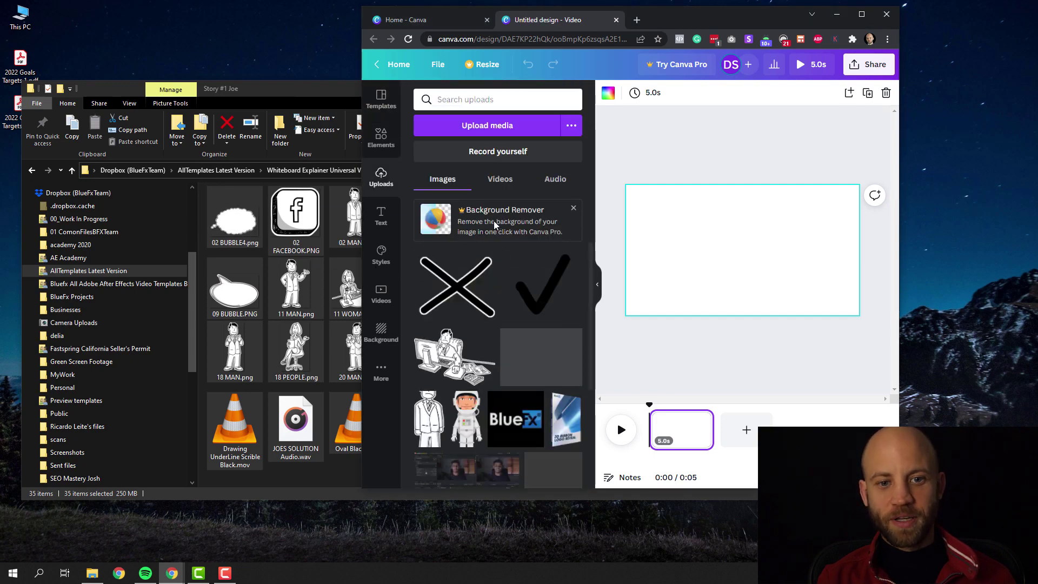
pyautogui.click(572, 178)
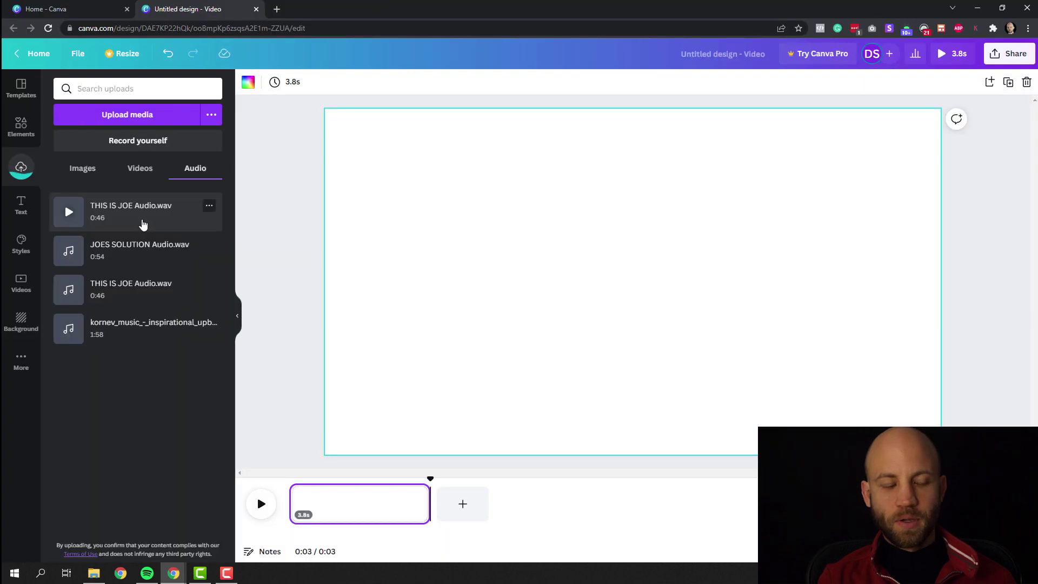
pyautogui.moveTo(92, 213); pyautogui.dragTo(311, 528)
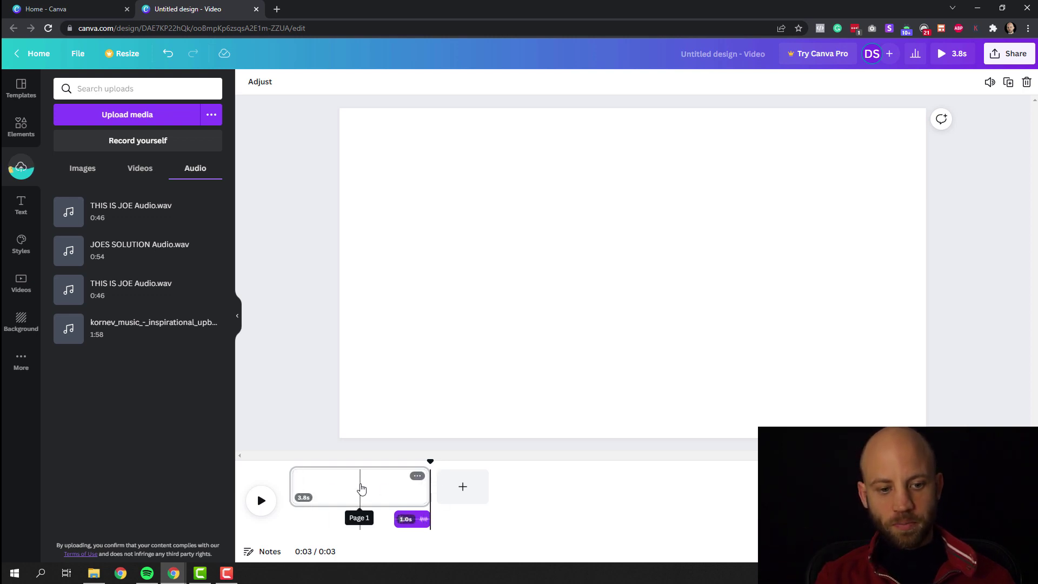
# Lengthen the first page to 16.6 seconds and start the narration at 0
pyautogui.click(359, 486)
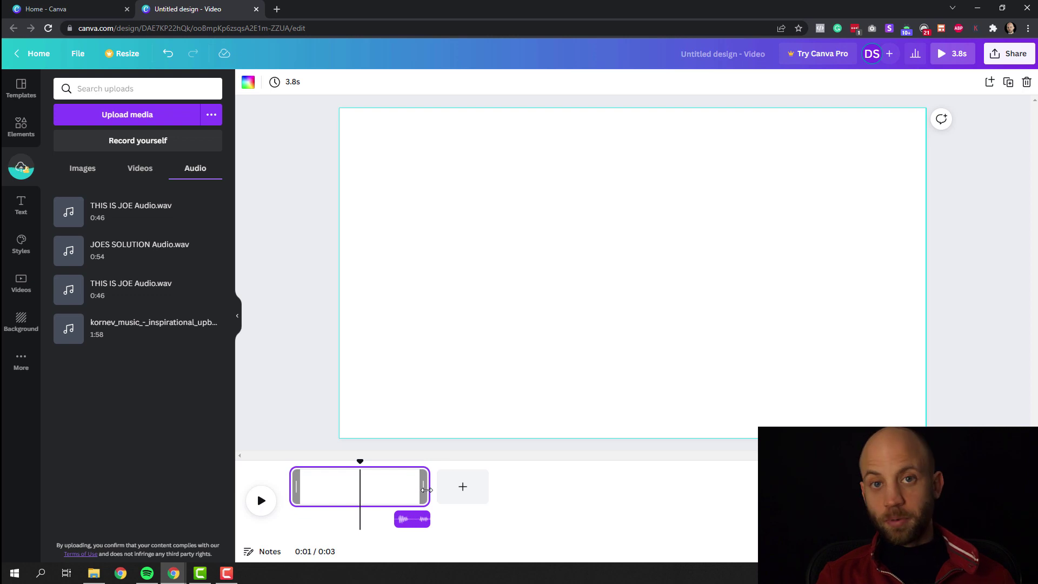
pyautogui.moveTo(426, 489); pyautogui.dragTo(767, 489)
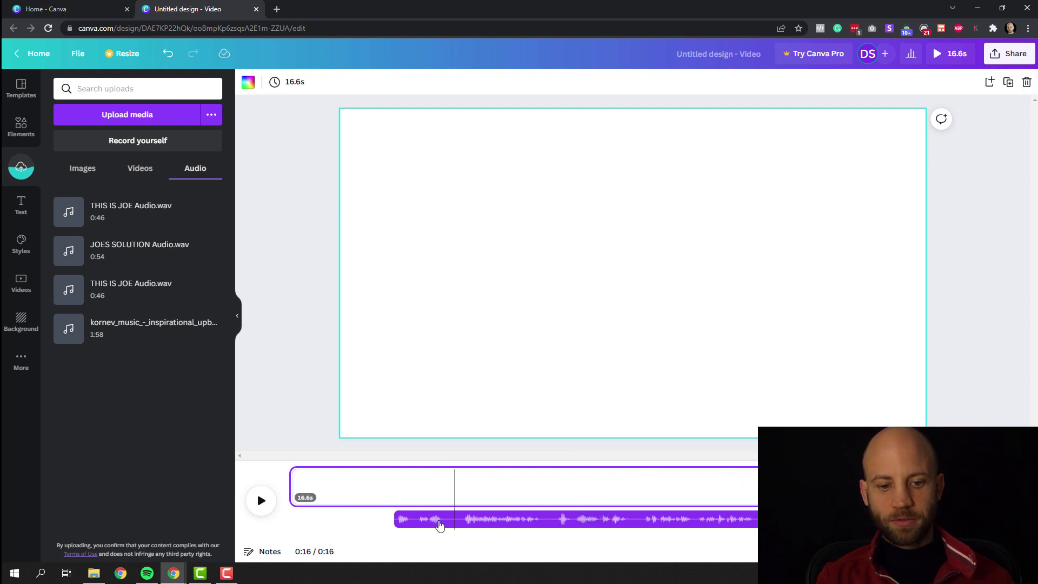
pyautogui.click(437, 520)
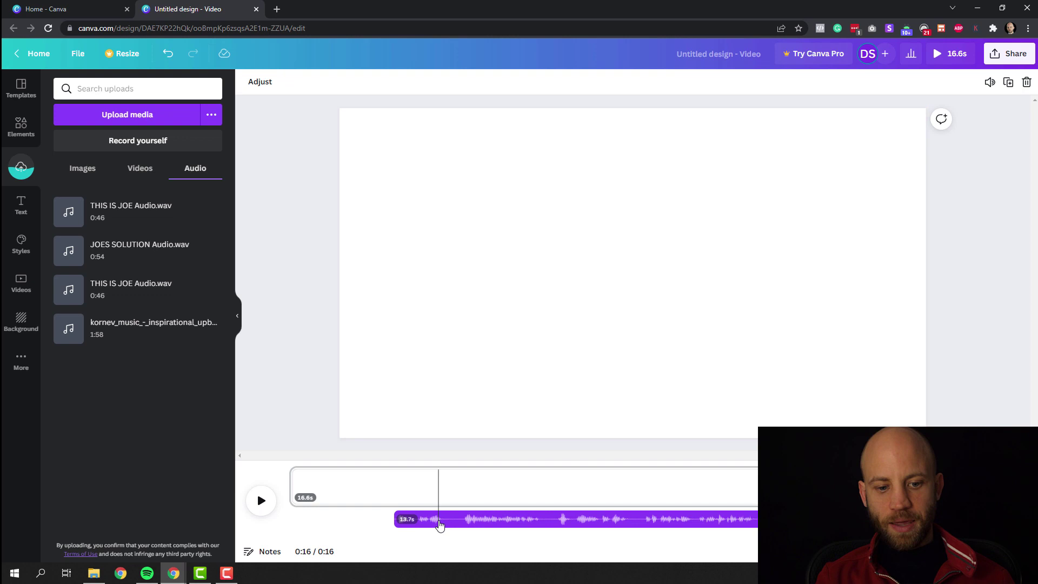
pyautogui.moveTo(432, 520); pyautogui.dragTo(295, 516)
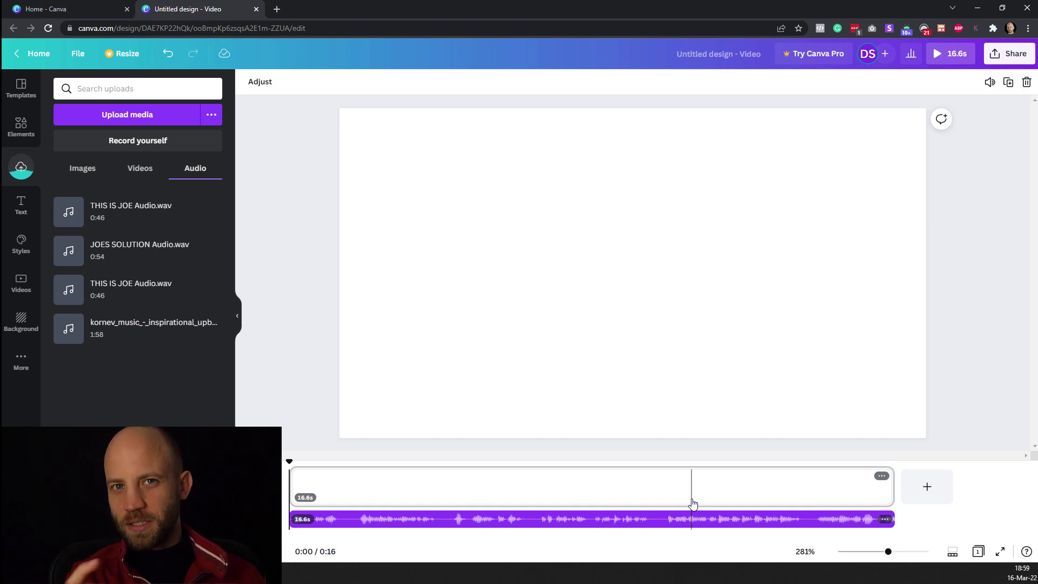
# Add two more 5-second pages, bringing the video to 26.6 seconds
pyautogui.click(927, 486)
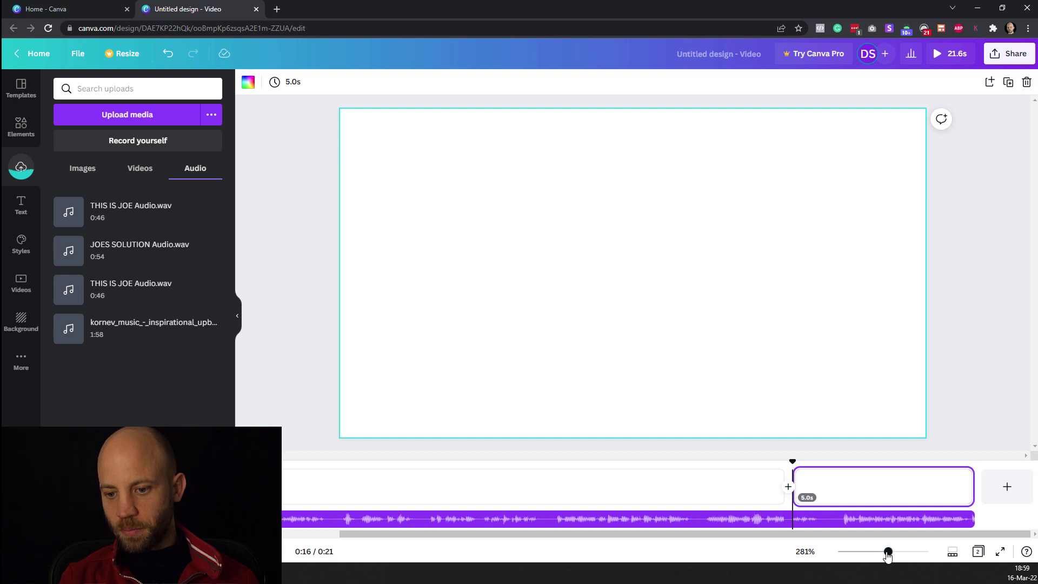
pyautogui.moveTo(887, 551); pyautogui.dragTo(857, 550)
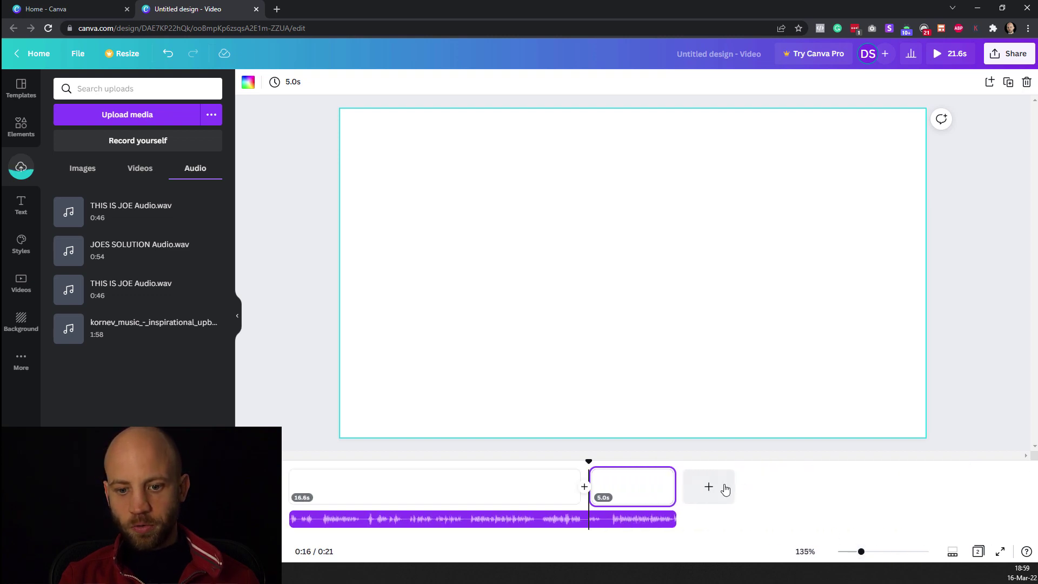
pyautogui.click(725, 490)
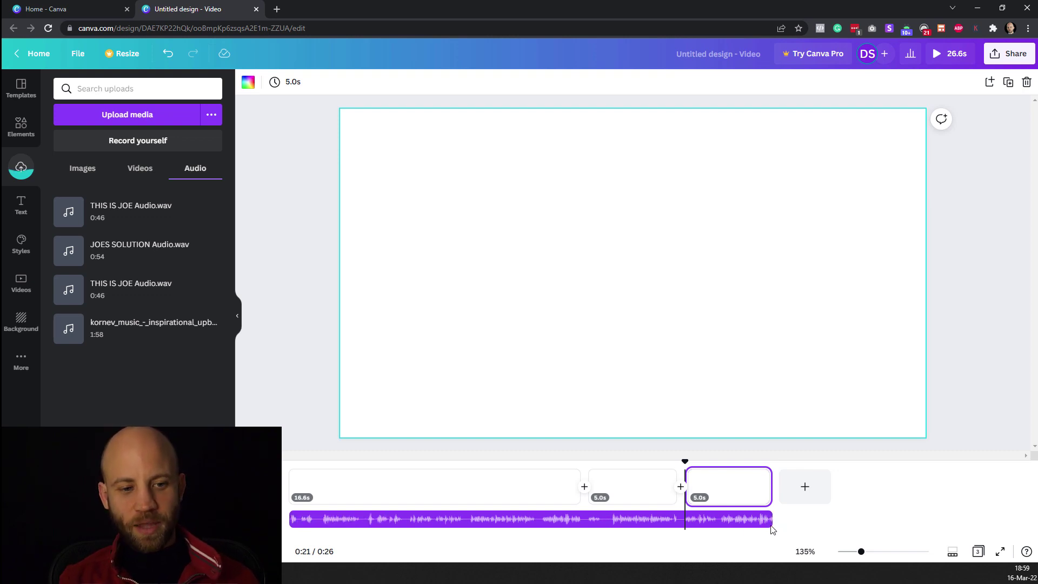
# Add 'JOES SOLUTION Audio.wav' as a second track spanning the full 26.6 seconds
pyautogui.click(68, 251)
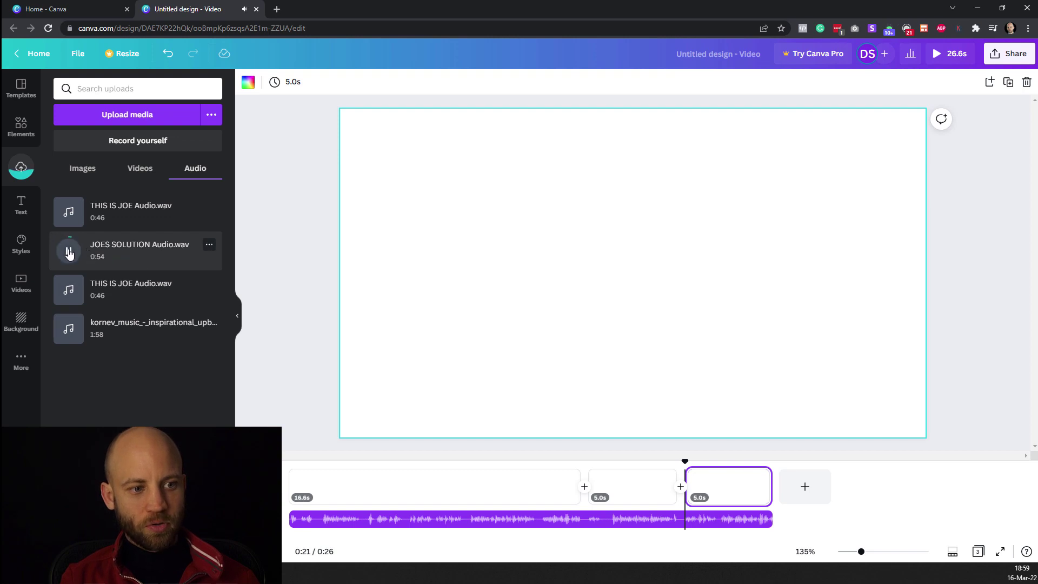
pyautogui.moveTo(107, 250); pyautogui.dragTo(321, 542)
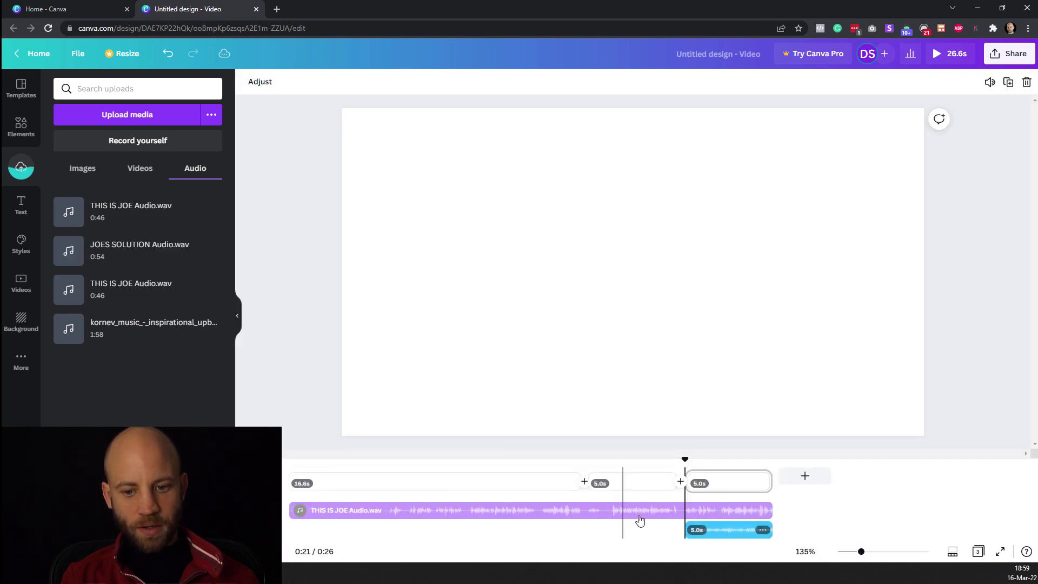
pyautogui.click(724, 530)
pyautogui.moveTo(692, 530); pyautogui.dragTo(290, 531)
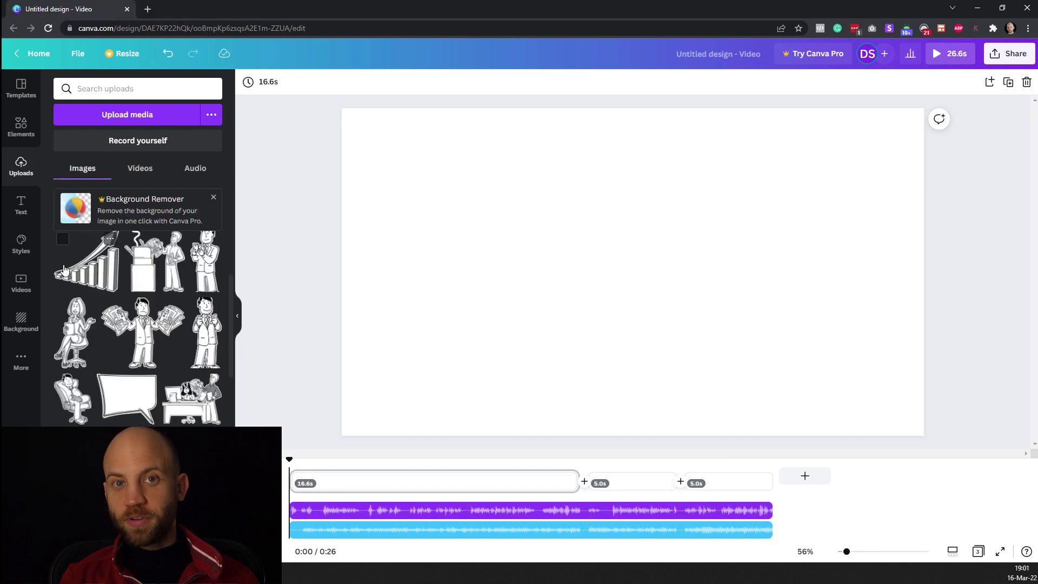
# Search the Text panel for 'comic relief' and add the Comic Relief text preset to the page
pyautogui.click(20, 205)
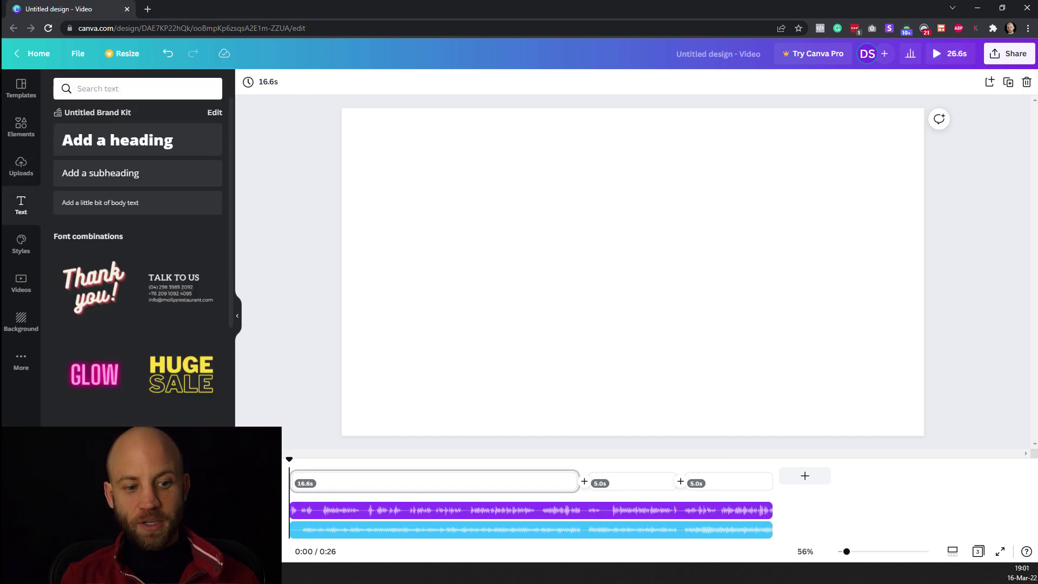
pyautogui.press('space')
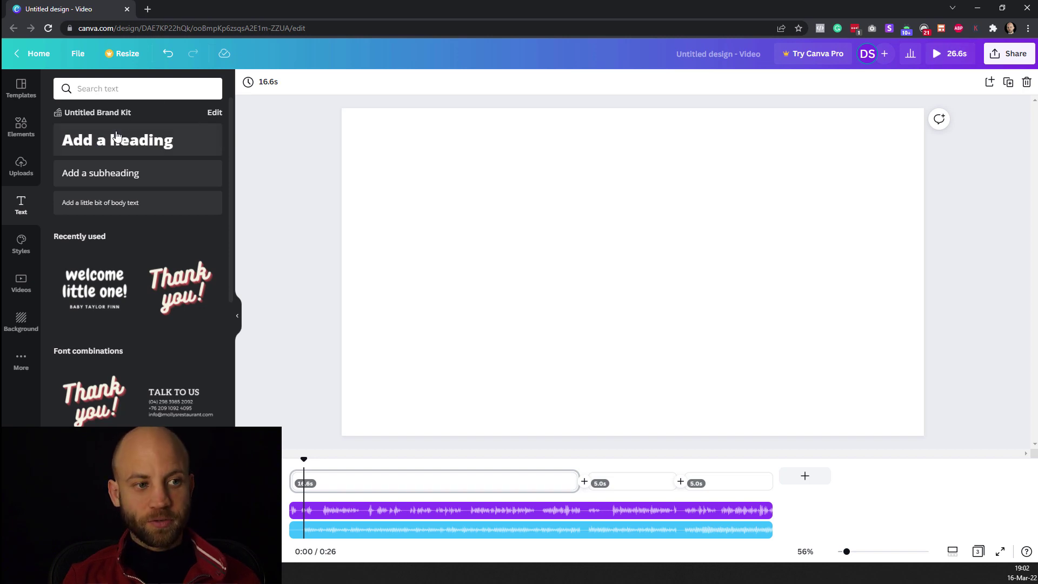
pyautogui.scroll(-4, 130, 303)
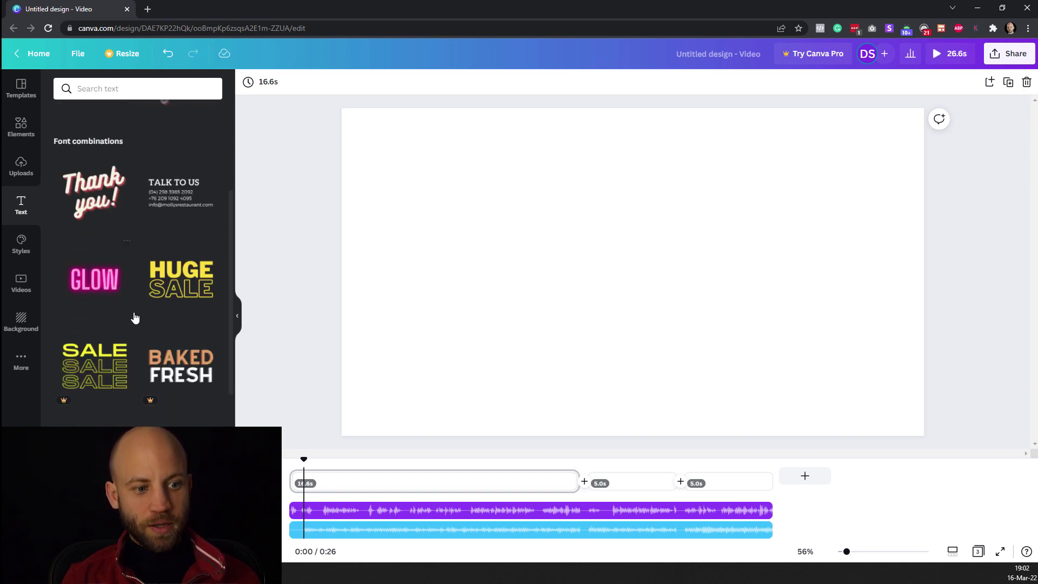
pyautogui.scroll(4, 136, 243)
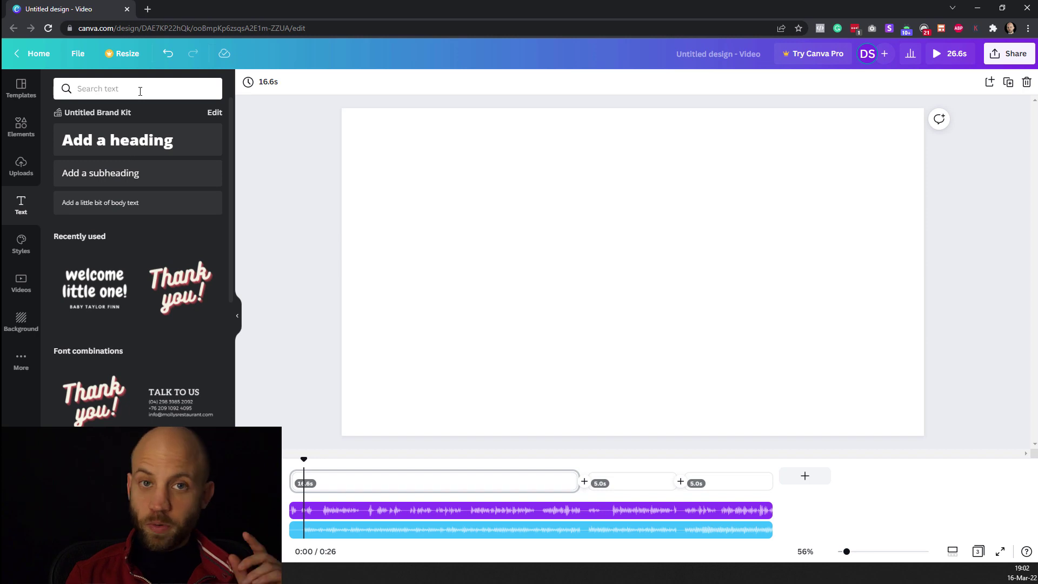
pyautogui.click(140, 91)
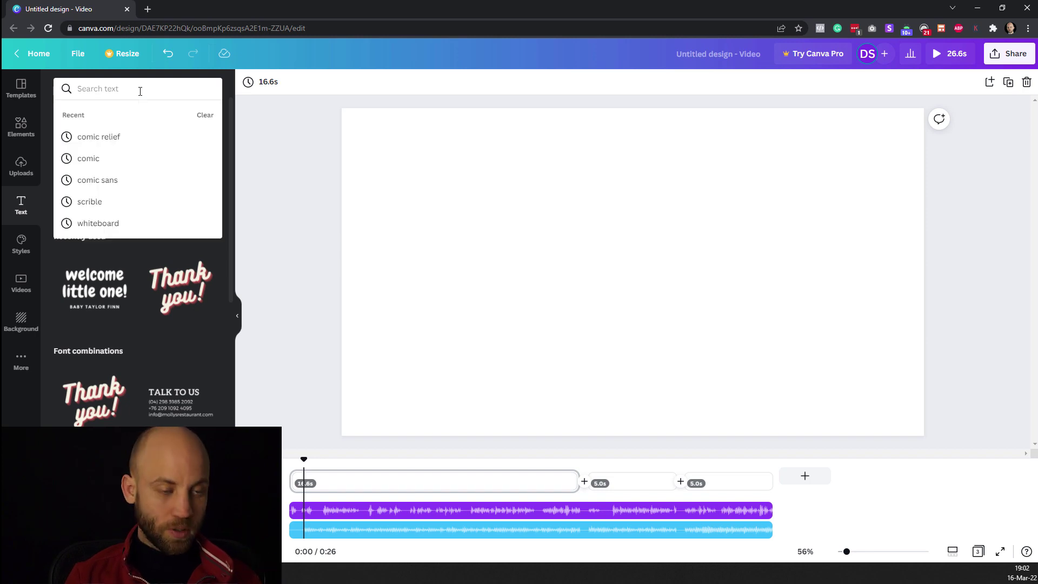
pyautogui.write('comic relief')
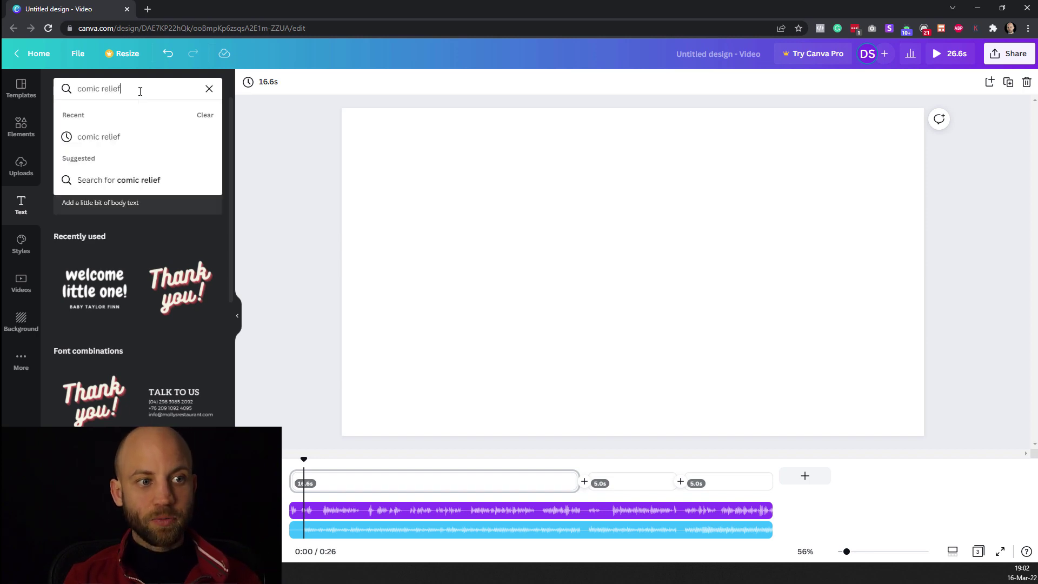
pyautogui.click(127, 93)
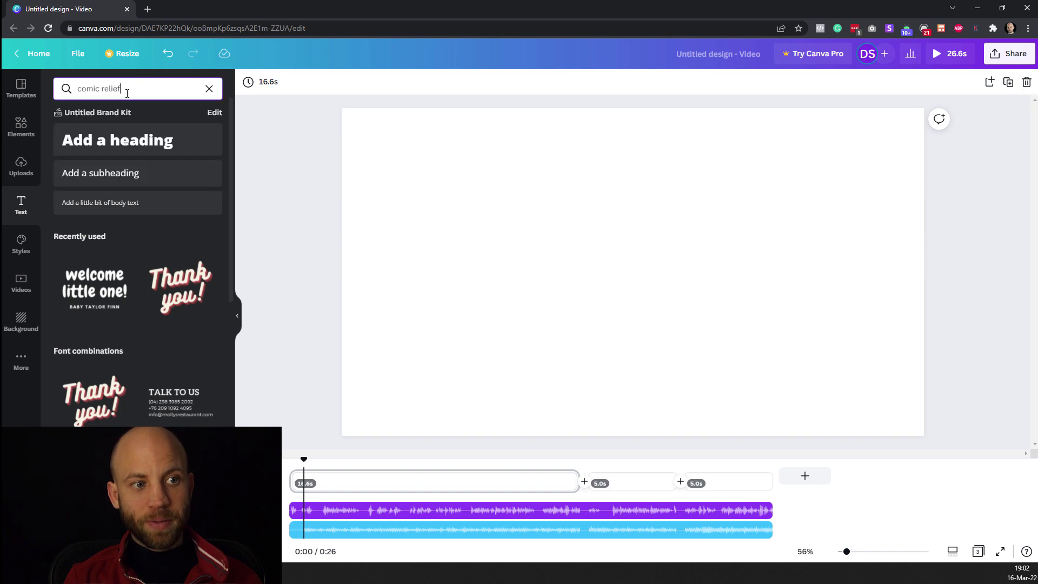
pyautogui.press('Return')
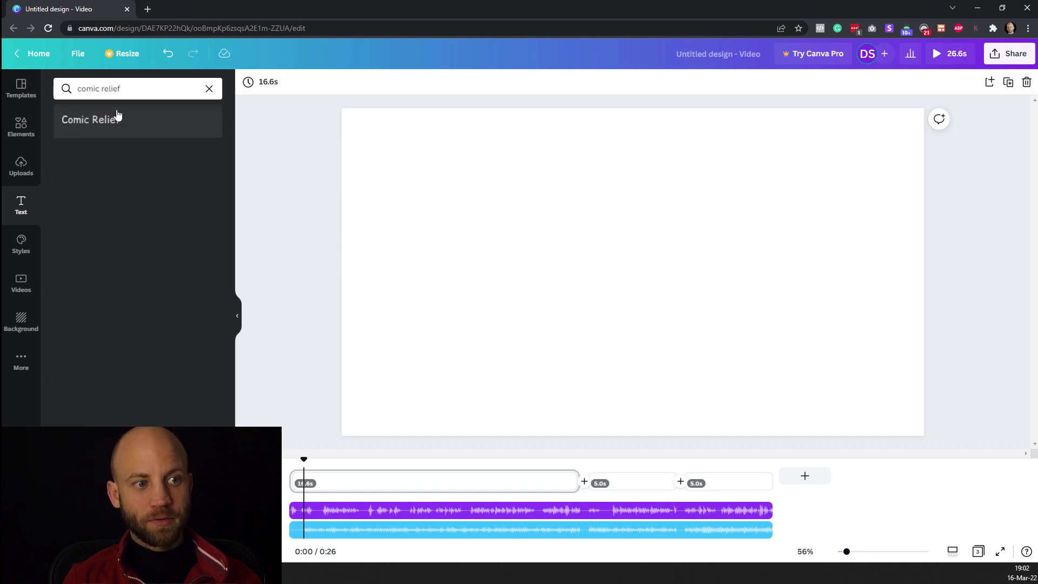
pyautogui.moveTo(81, 125); pyautogui.dragTo(579, 222)
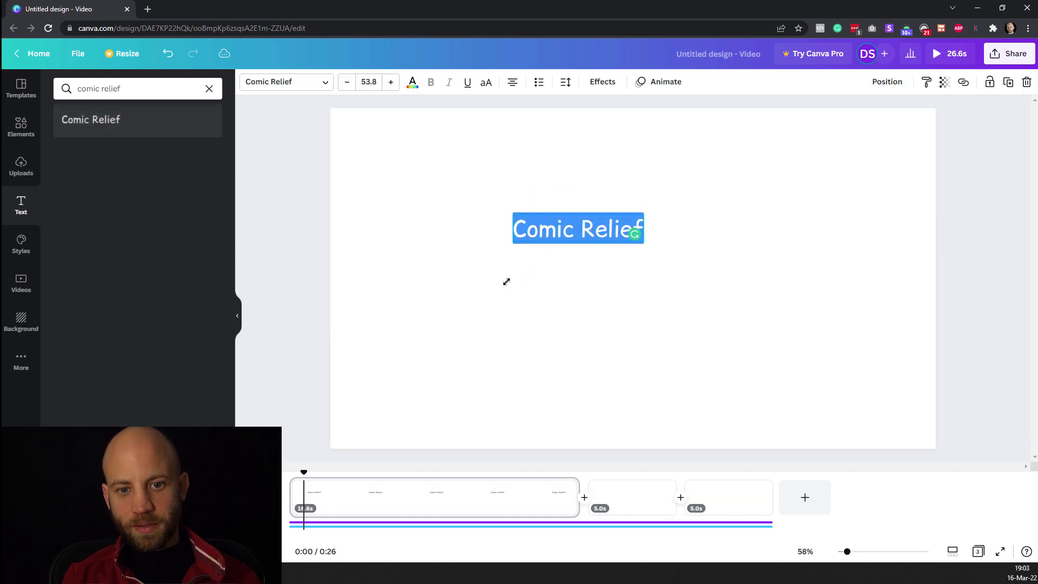
# Enlarge and centre the text, then change it to 'HELLO!'
pyautogui.moveTo(506, 282); pyautogui.dragTo(424, 314)
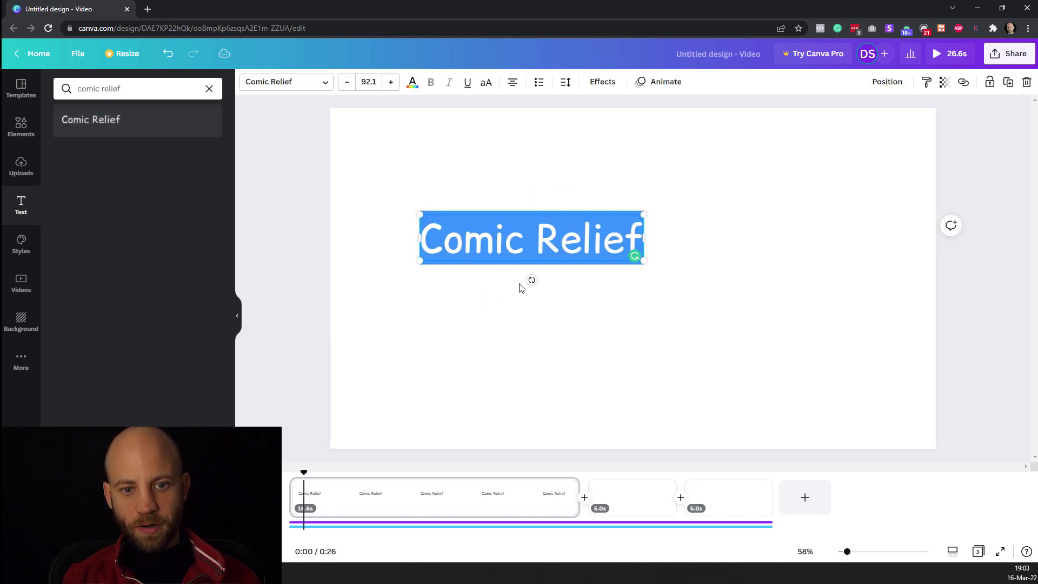
pyautogui.moveTo(515, 264); pyautogui.dragTo(600, 282)
pyautogui.moveTo(504, 279); pyautogui.dragTo(401, 315)
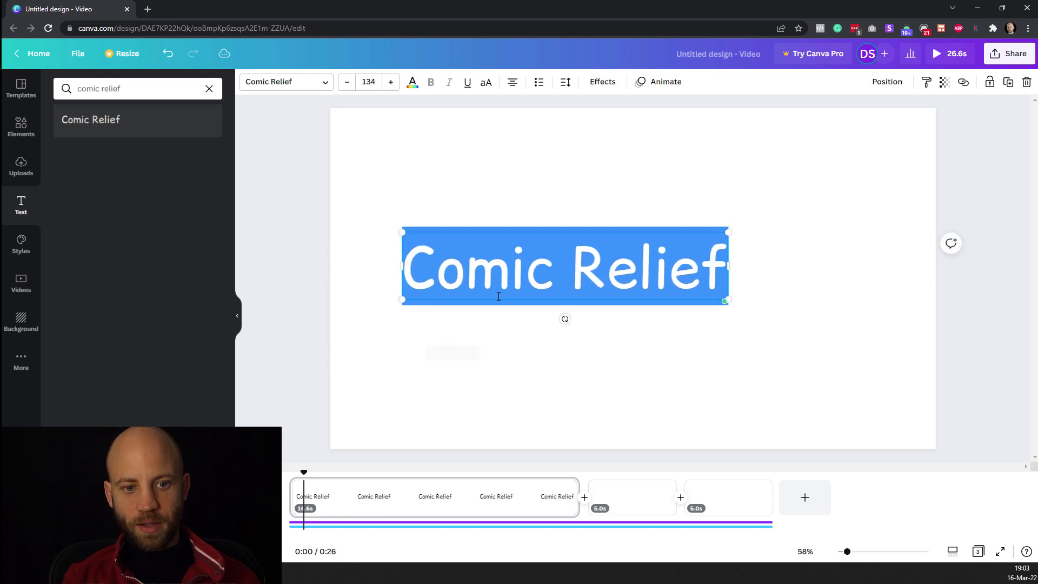
pyautogui.moveTo(498, 301); pyautogui.dragTo(566, 310)
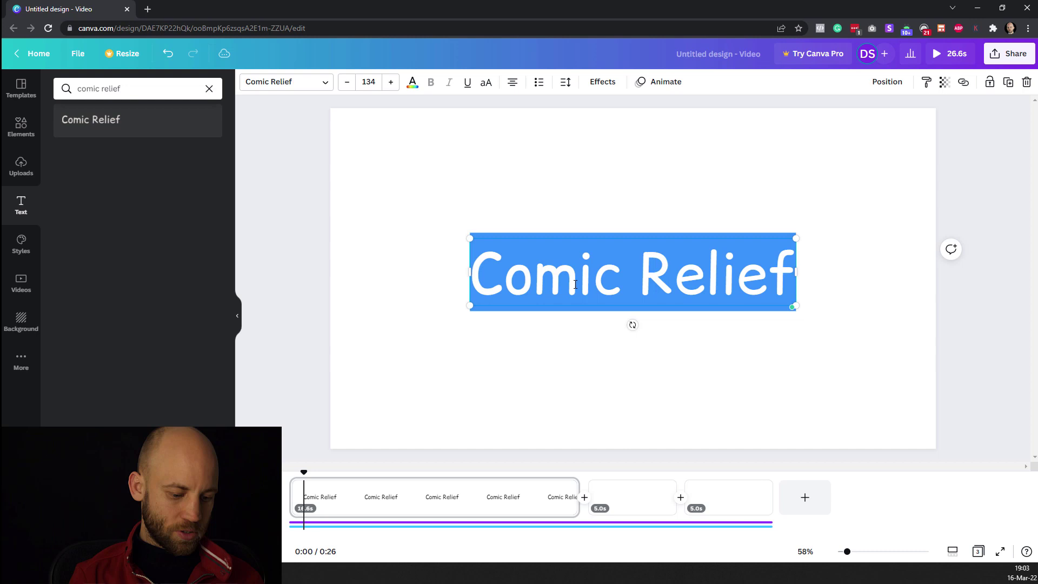
pyautogui.write('HELLO!')
pyautogui.click(575, 367)
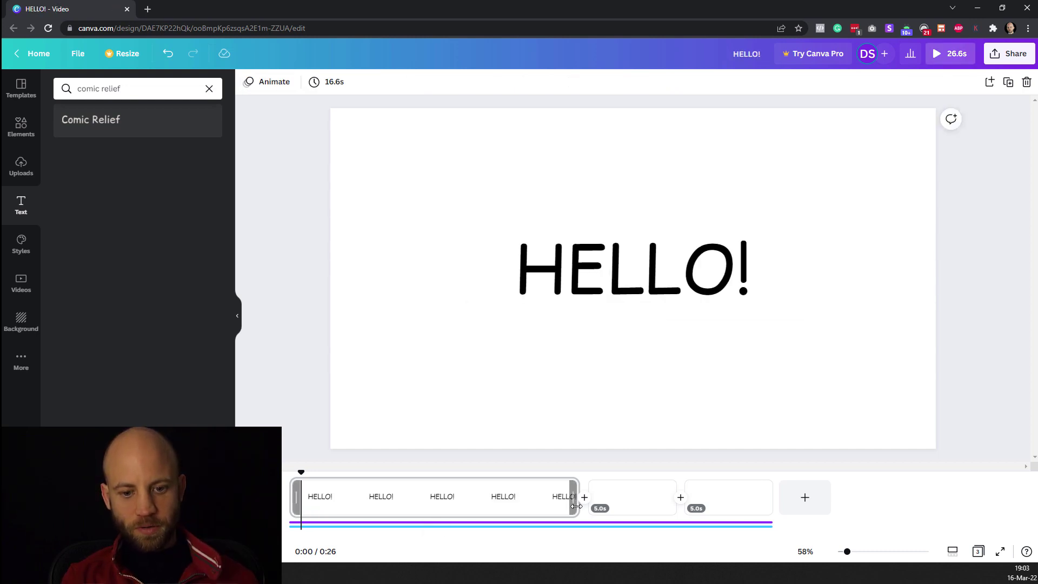
# Trim the HELLO! page to 0.6 seconds, making the video 10.6 seconds long
pyautogui.moveTo(575, 505); pyautogui.dragTo(300, 496)
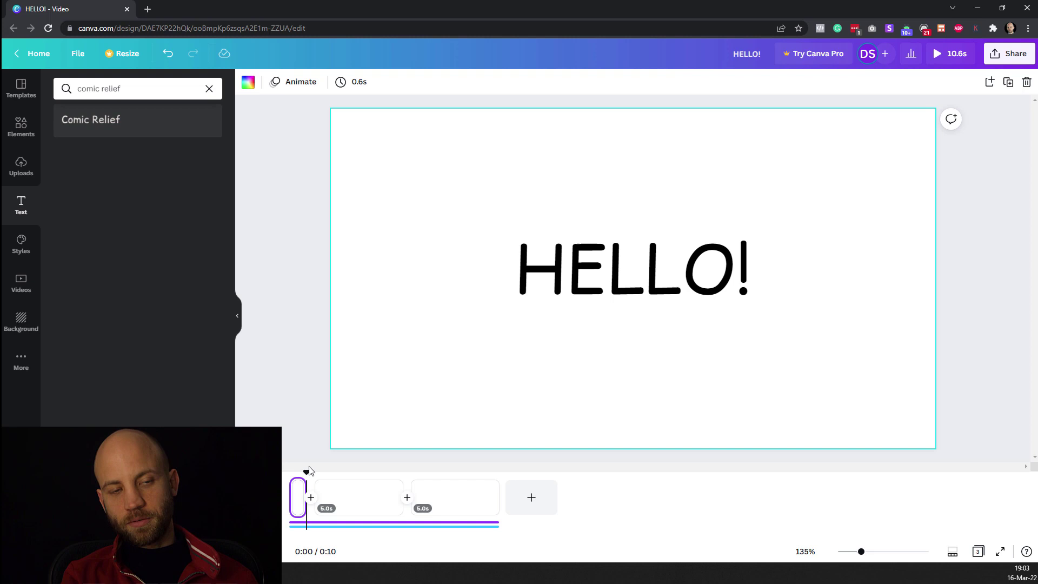
pyautogui.click(557, 244)
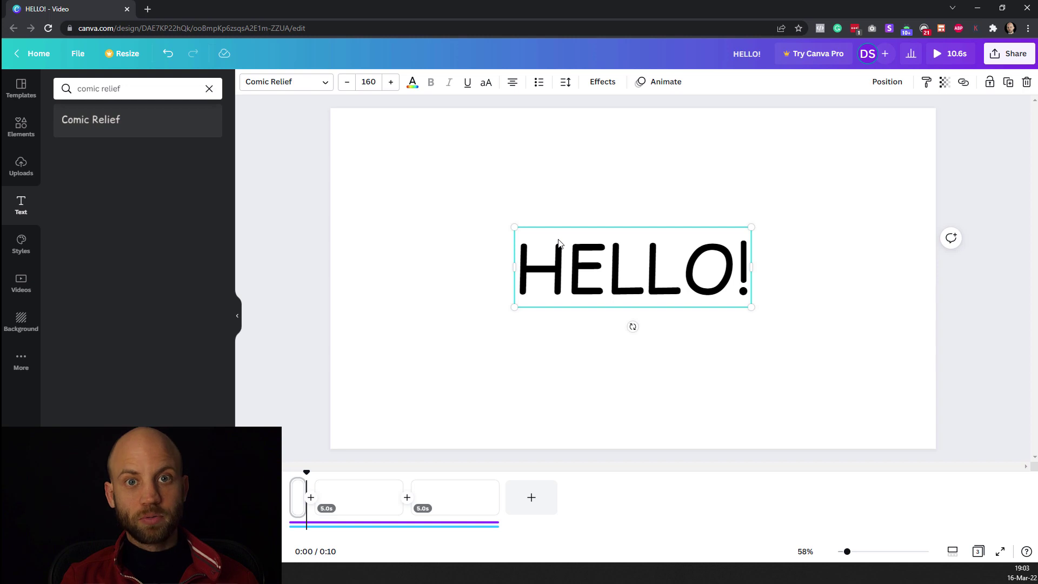
# Apply the Basic 'Breathe' text animation to the HELLO! heading
pyautogui.click(559, 165)
pyautogui.click(593, 302)
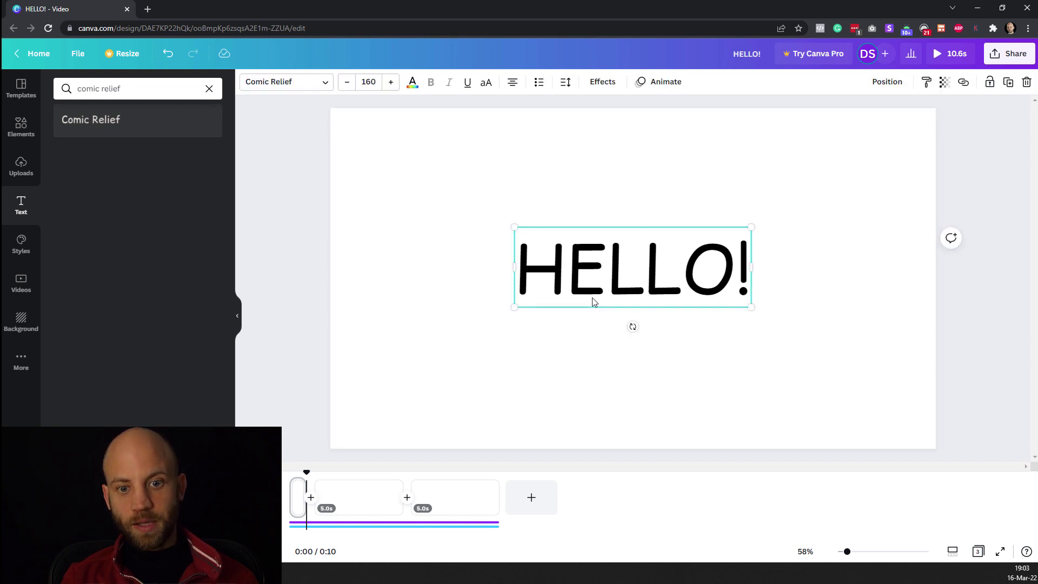
pyautogui.click(671, 85)
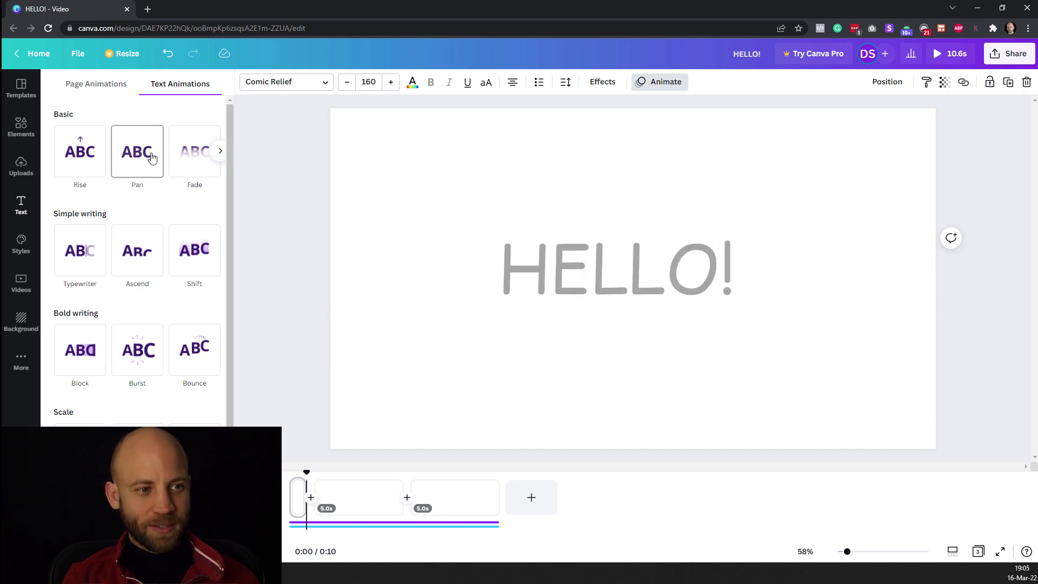
pyautogui.click(220, 151)
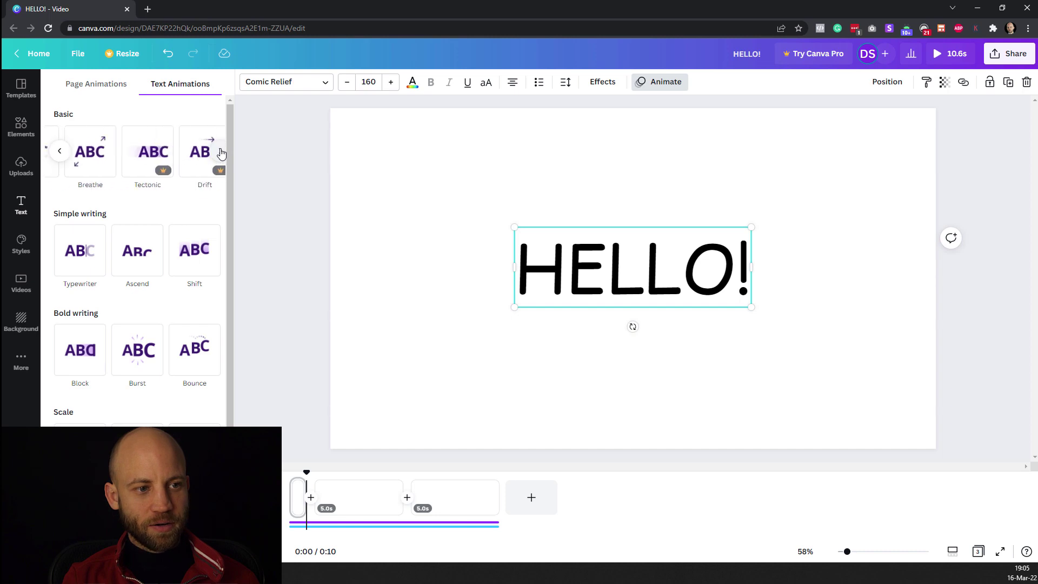
pyautogui.click(96, 156)
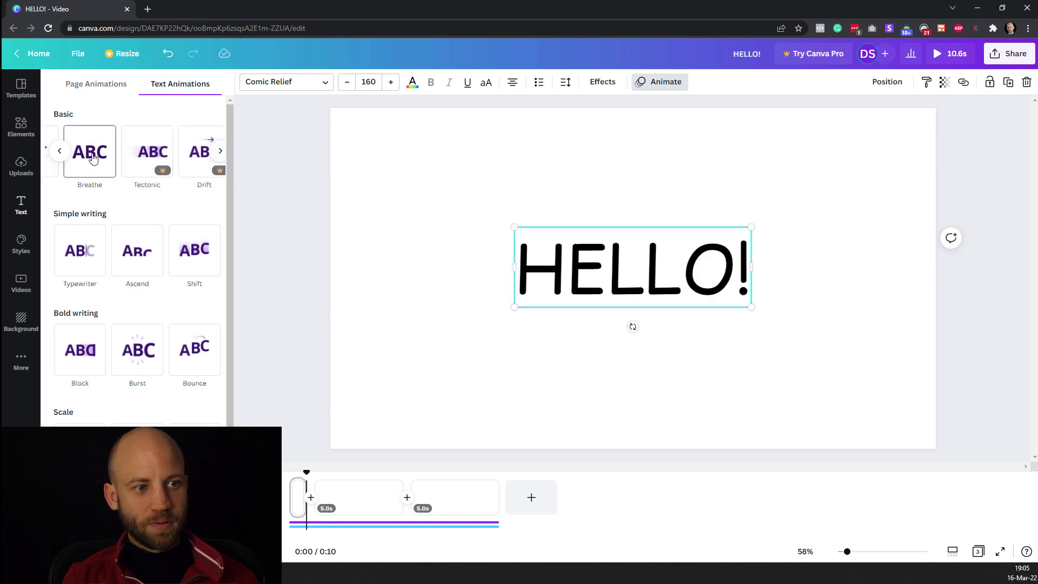
pyautogui.click(93, 158)
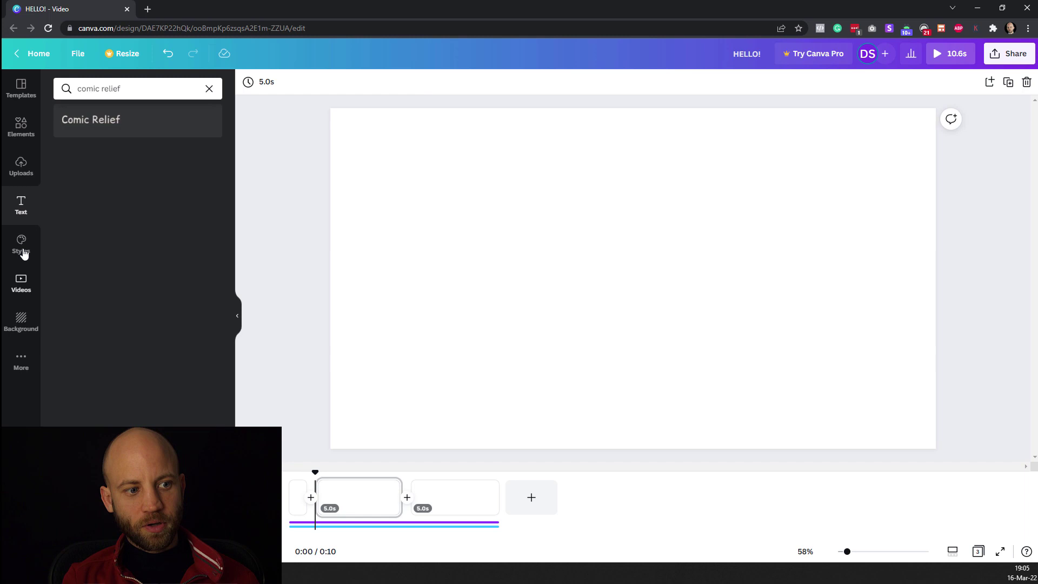
# Add the standing suited Joe image from Uploads, enlarged to nearly full height on the left
pyautogui.click(21, 163)
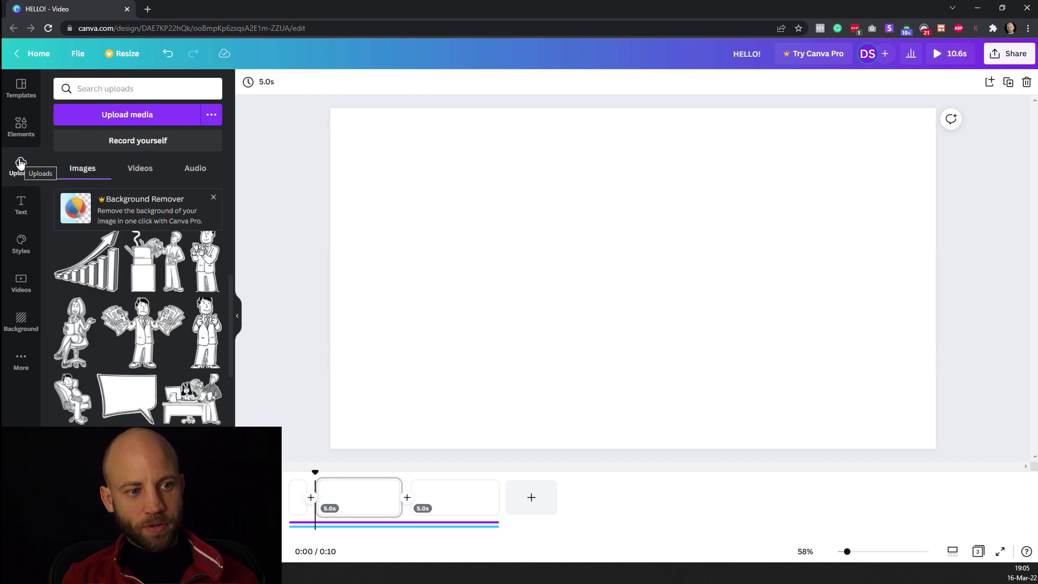
pyautogui.scroll(-5, 71, 378)
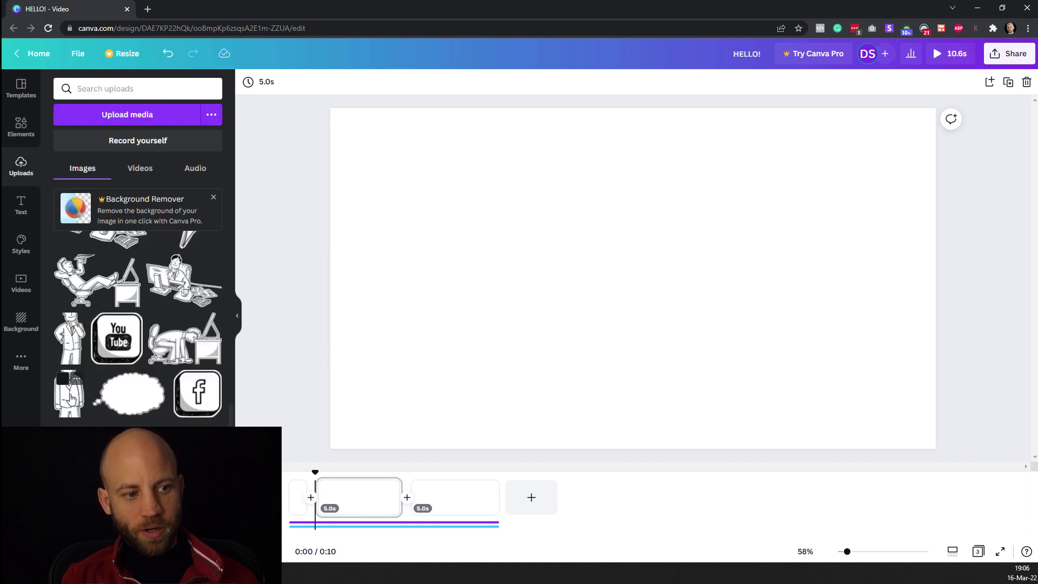
pyautogui.click(70, 398)
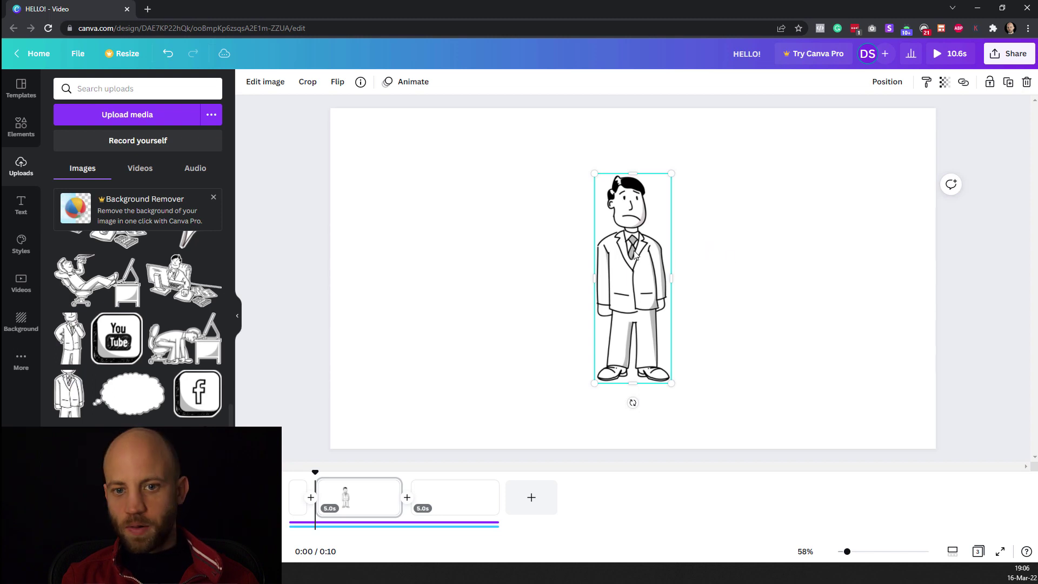
pyautogui.moveTo(636, 256); pyautogui.dragTo(424, 236)
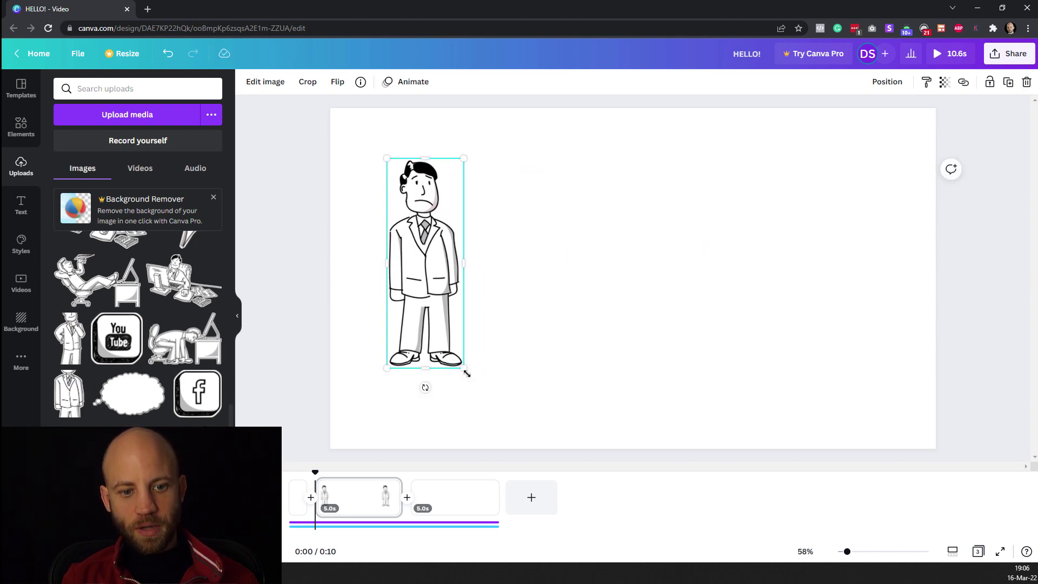
pyautogui.moveTo(467, 373); pyautogui.dragTo(491, 408)
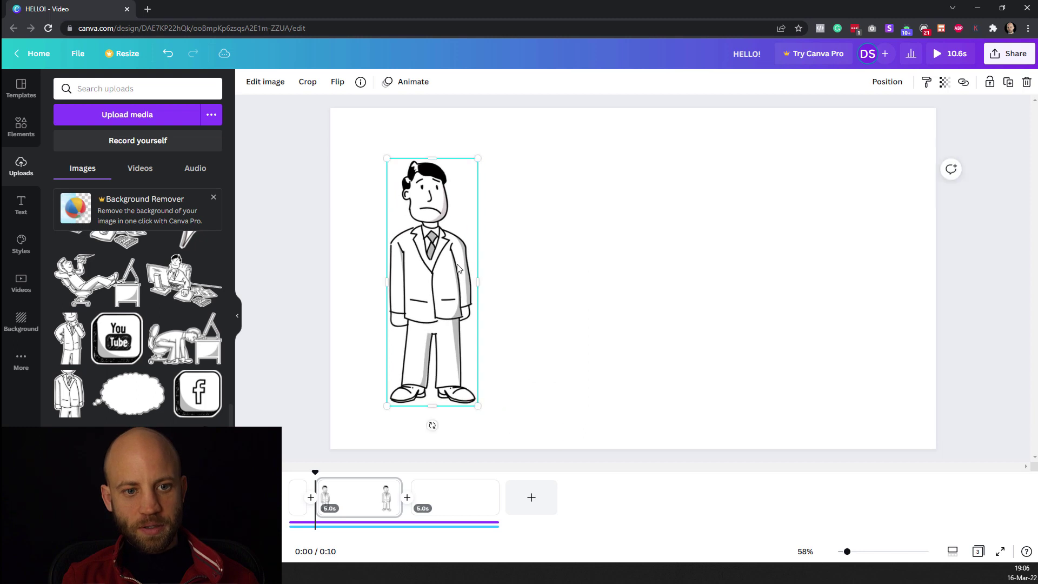
pyautogui.moveTo(428, 249); pyautogui.dragTo(405, 227)
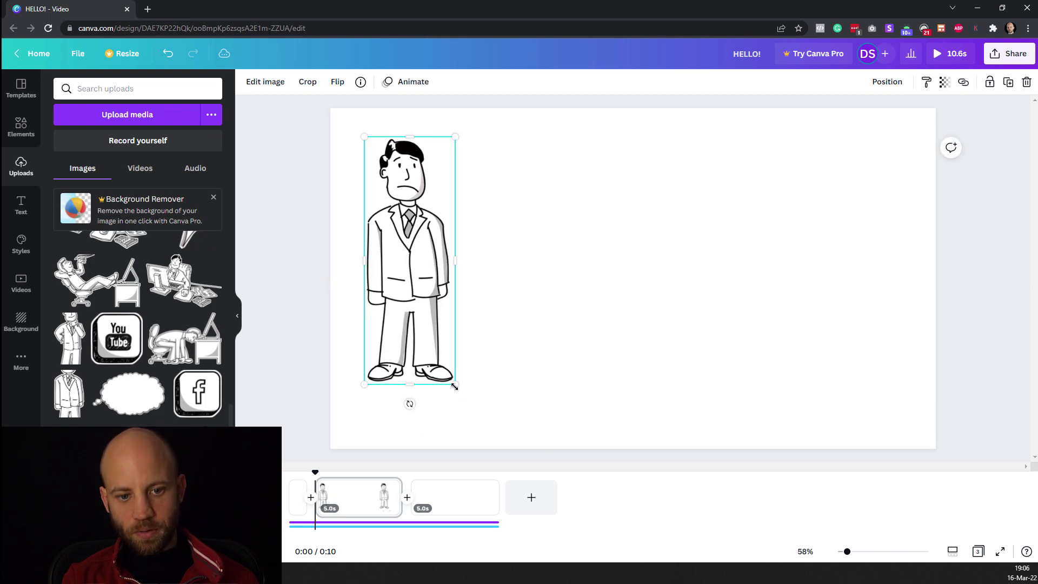
pyautogui.moveTo(455, 385); pyautogui.dragTo(465, 397)
pyautogui.moveTo(430, 243); pyautogui.dragTo(484, 259)
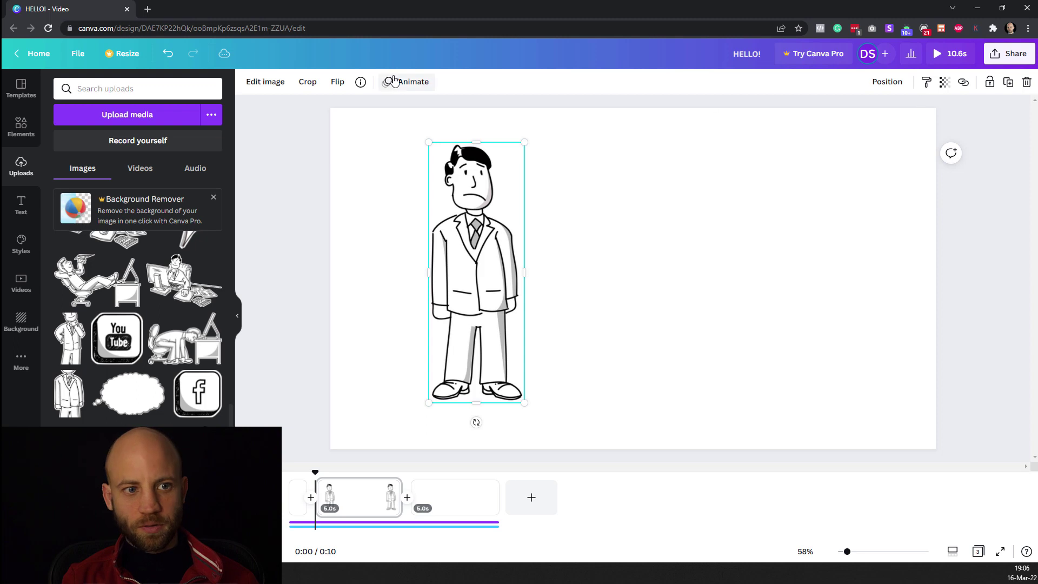
# Add a Comic Relief text box beside Joe reading 'THIS IS' over 'JOE' on two lines
pyautogui.click(20, 204)
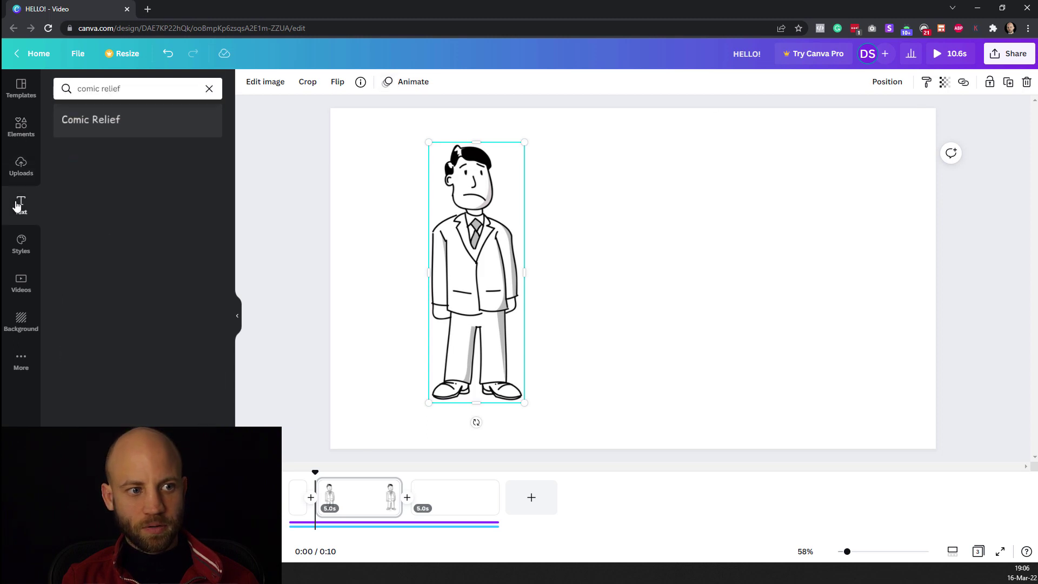
pyautogui.moveTo(93, 120); pyautogui.dragTo(690, 238)
pyautogui.doubleClick(696, 239)
pyautogui.write('THIS IS JOF')
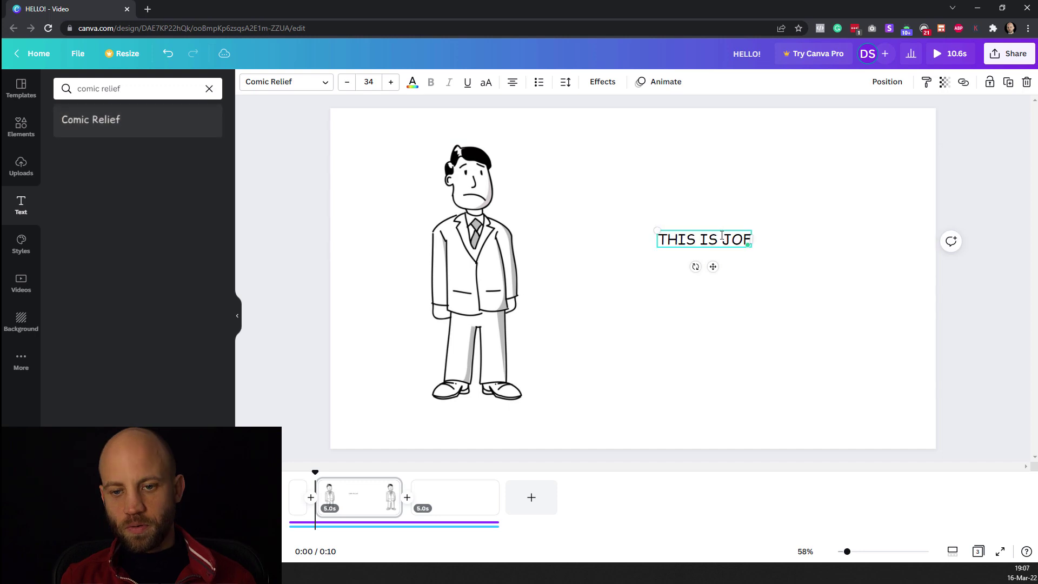
pyautogui.press('Left')
pyautogui.press('Left')
pyautogui.press('Left')
pyautogui.press('Return')
# Enlarge the THIS IS JOE caption and move it up and to the right
pyautogui.doubleClick(710, 256)
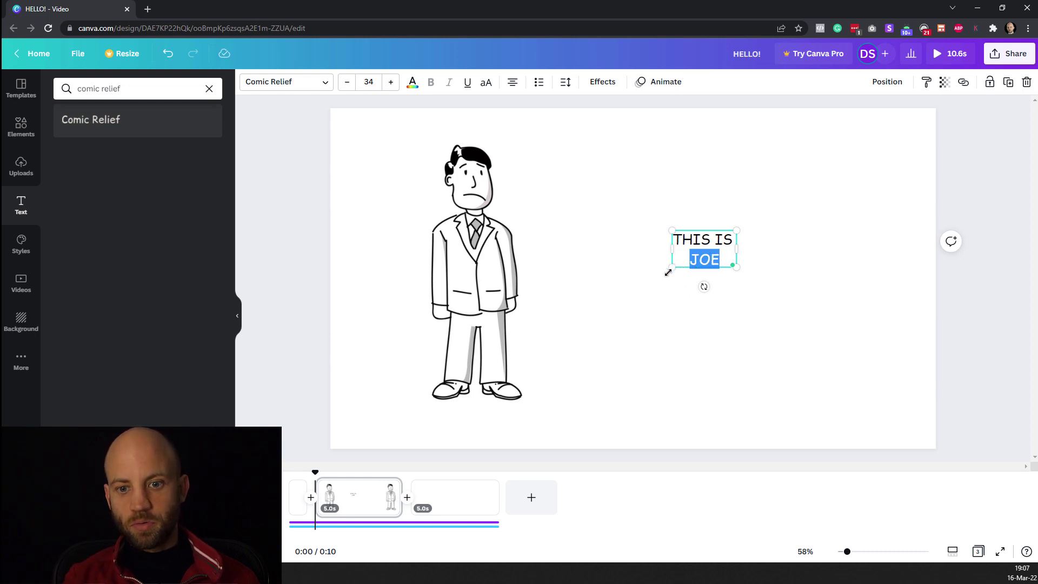
pyautogui.moveTo(668, 273); pyautogui.dragTo(531, 350)
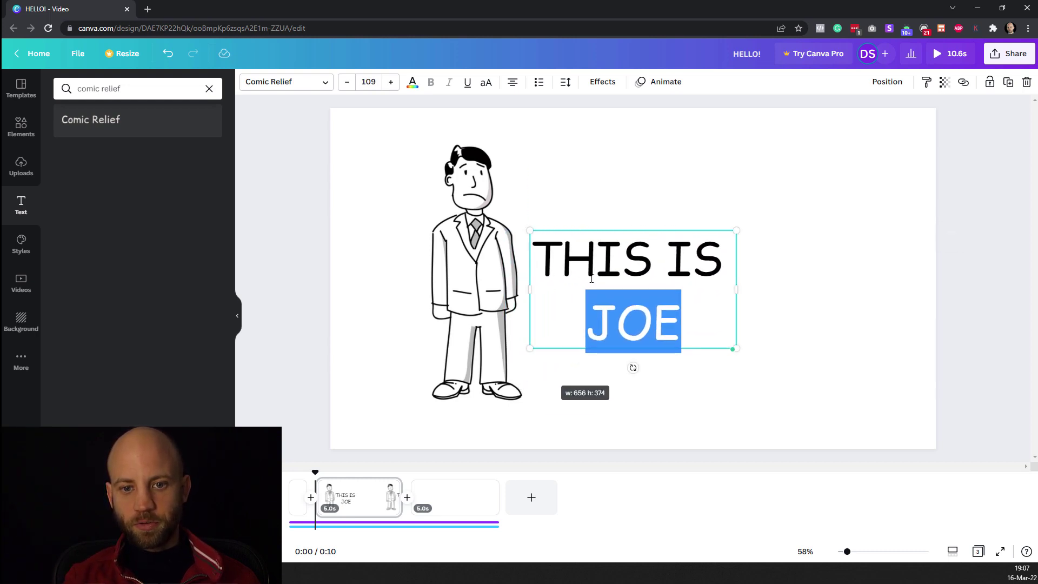
pyautogui.click(595, 202)
pyautogui.click(594, 254)
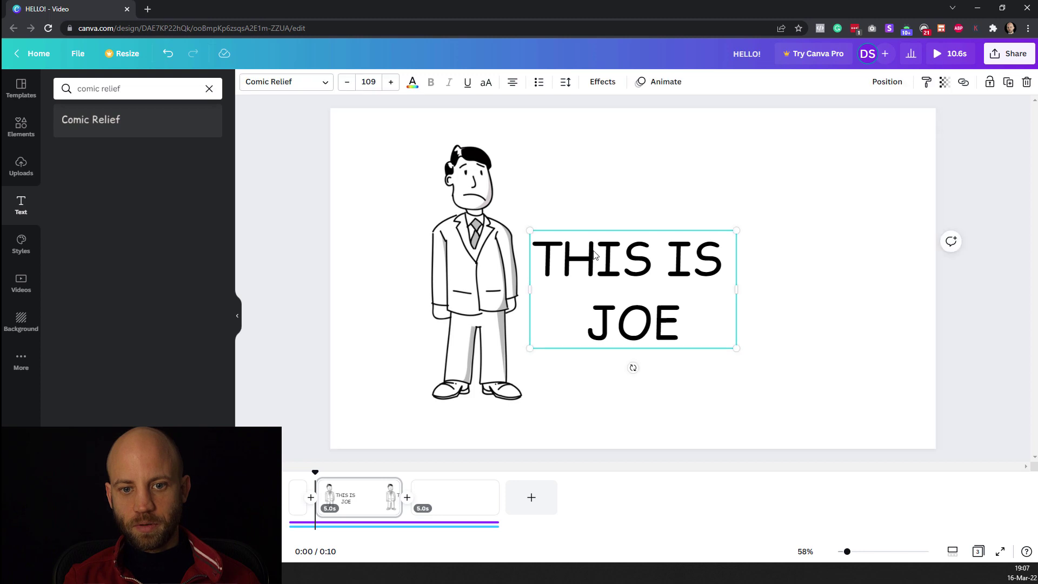
pyautogui.moveTo(594, 254); pyautogui.dragTo(645, 229)
# Increase the font size of the word JOE to 223
pyautogui.doubleClick(671, 296)
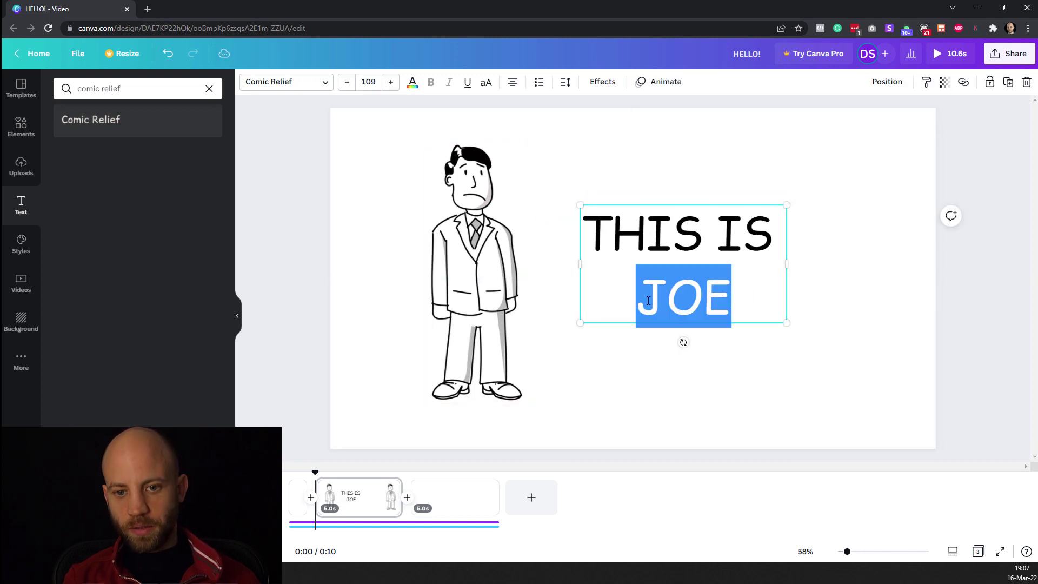
pyautogui.click(391, 85)
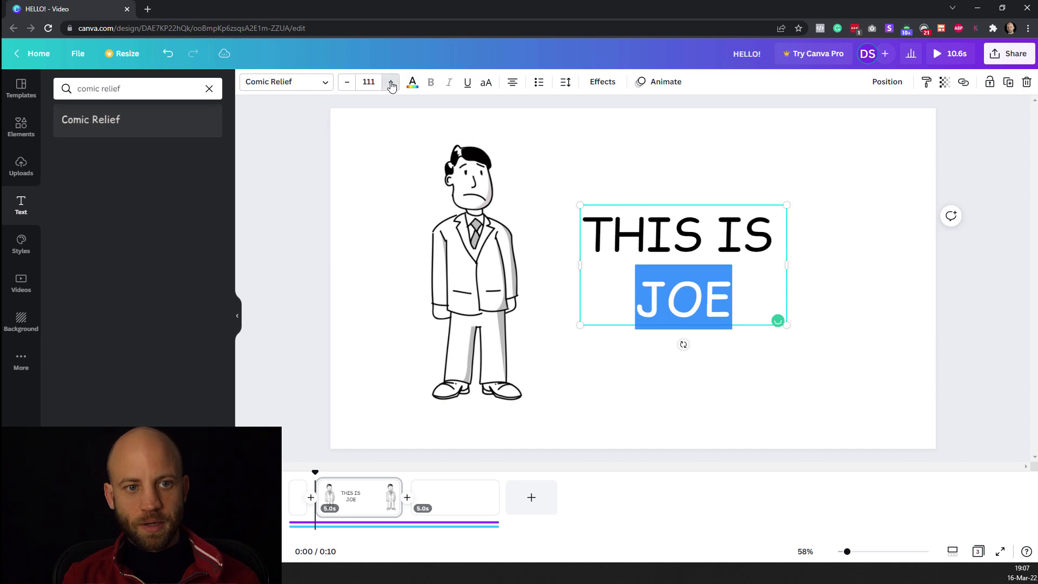
pyautogui.click(392, 85)
pyautogui.click(391, 85)
pyautogui.click(391, 85)
pyautogui.click(391, 85)
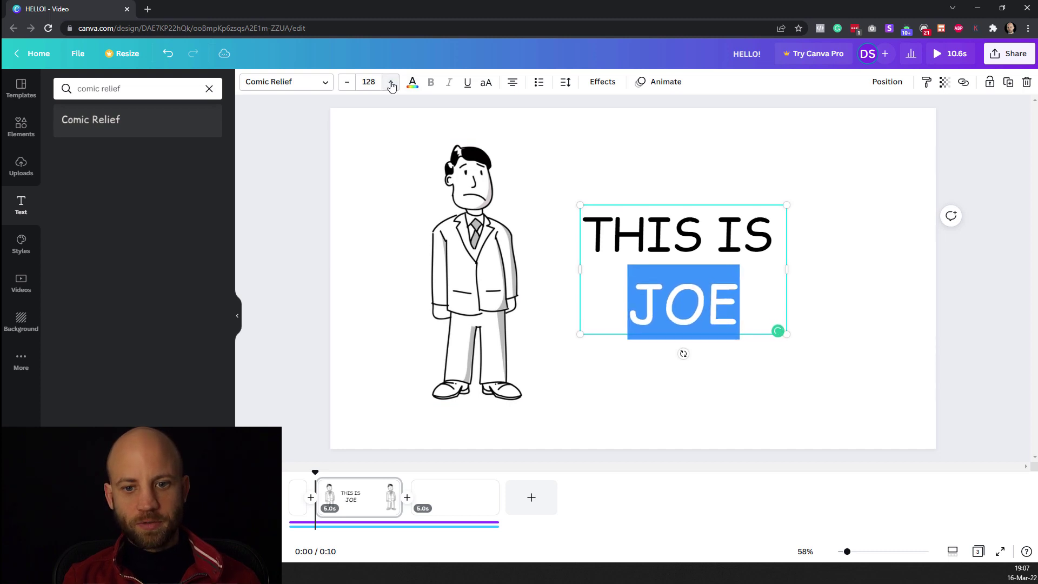
pyautogui.click(392, 85)
pyautogui.click(391, 85)
pyautogui.click(391, 84)
pyautogui.click(392, 85)
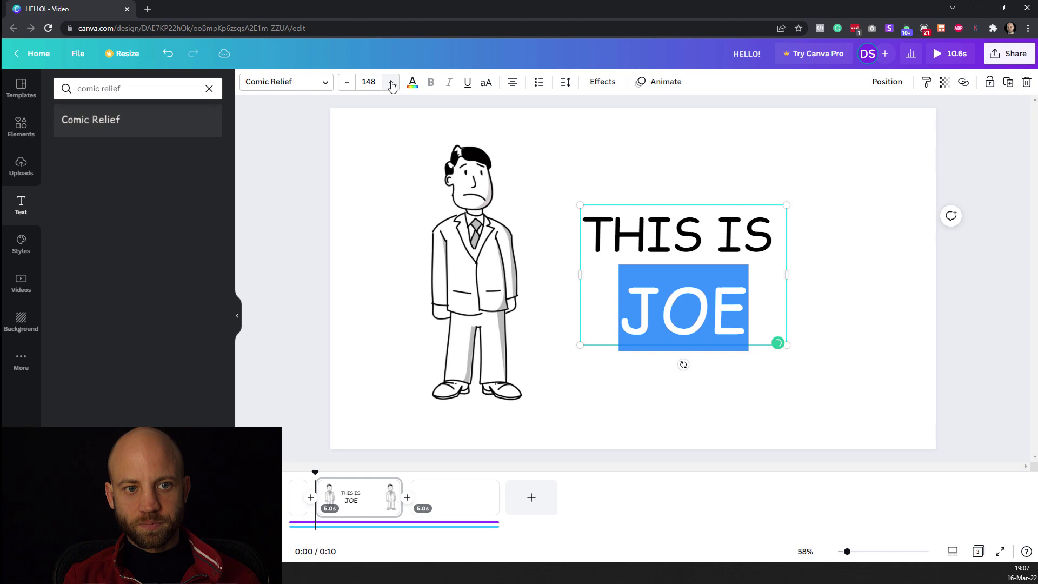
pyautogui.click(391, 85)
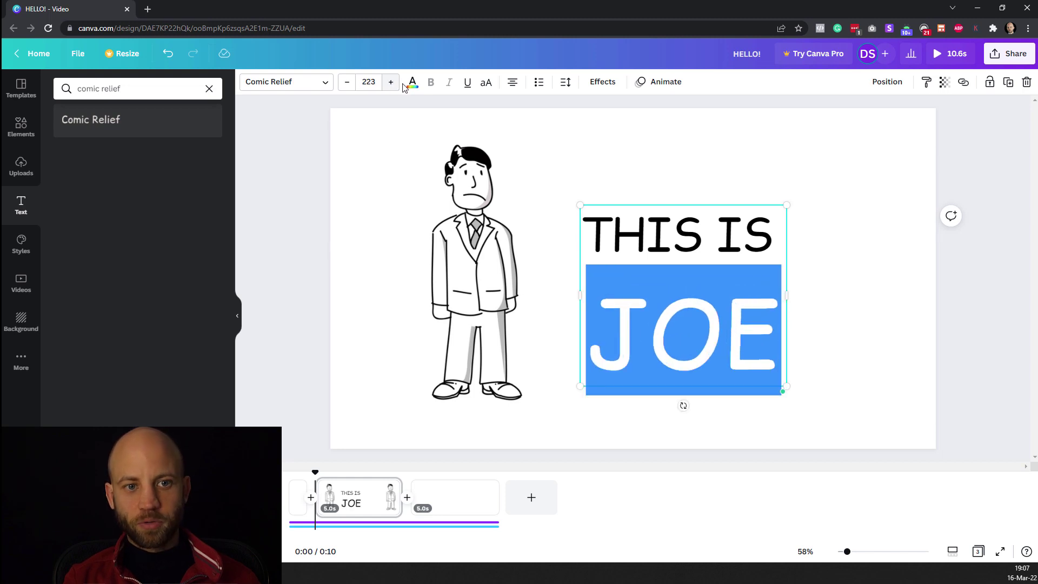
# Colour the word JOE bright red
pyautogui.click(598, 311)
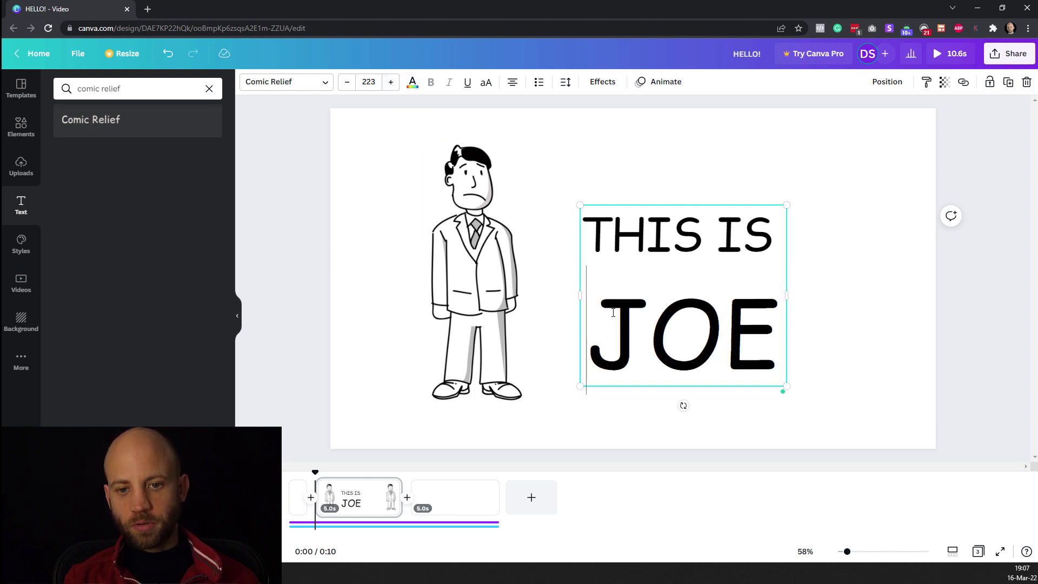
pyautogui.moveTo(599, 312); pyautogui.dragTo(770, 314)
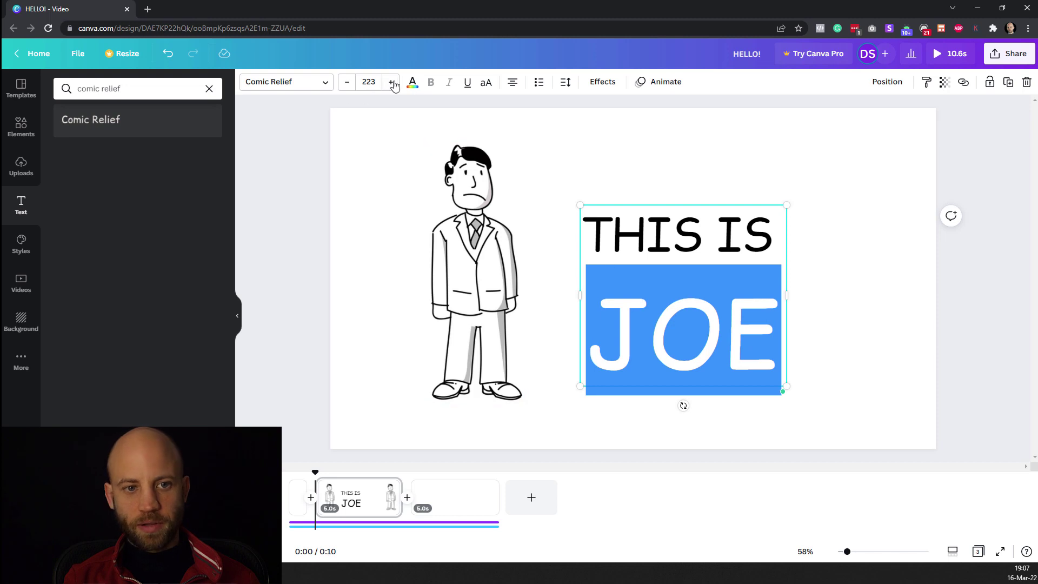
pyautogui.click(413, 83)
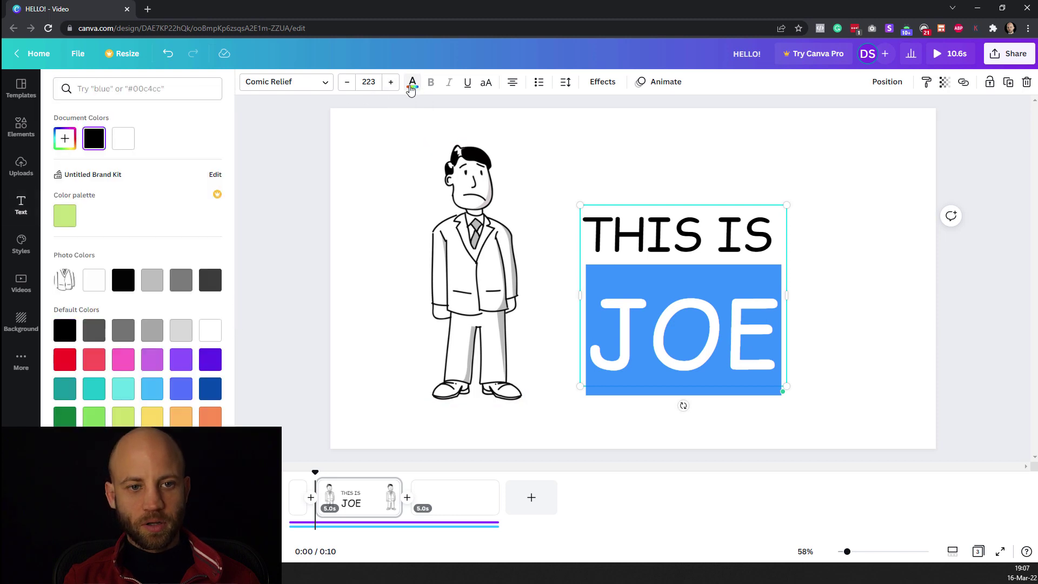
pyautogui.click(69, 362)
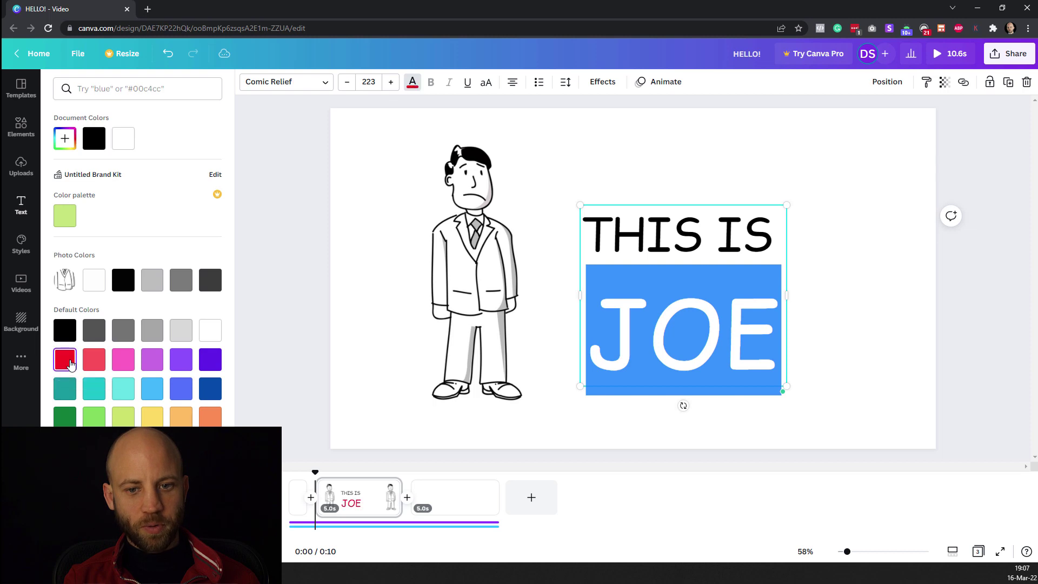
pyautogui.press('Escape')
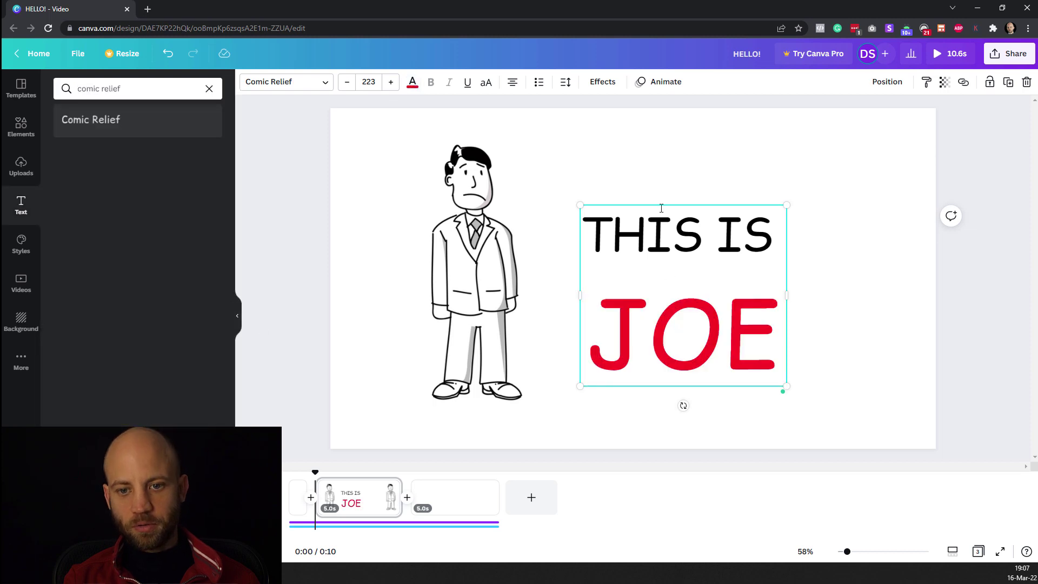
# Reduce the line spacing between THIS IS and JOE to 1
pyautogui.click(665, 255)
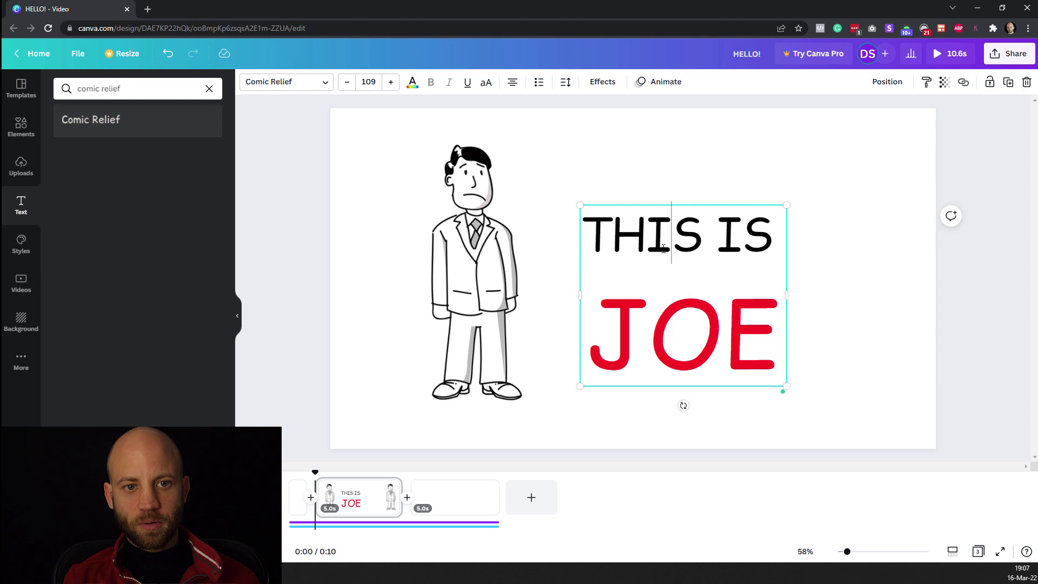
pyautogui.tripleClick(717, 235)
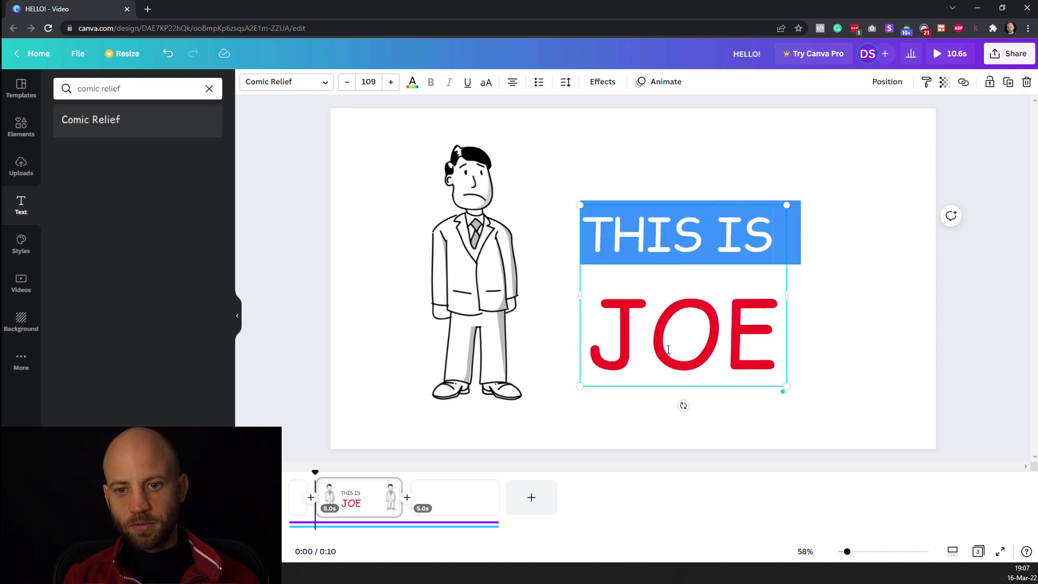
pyautogui.click(567, 83)
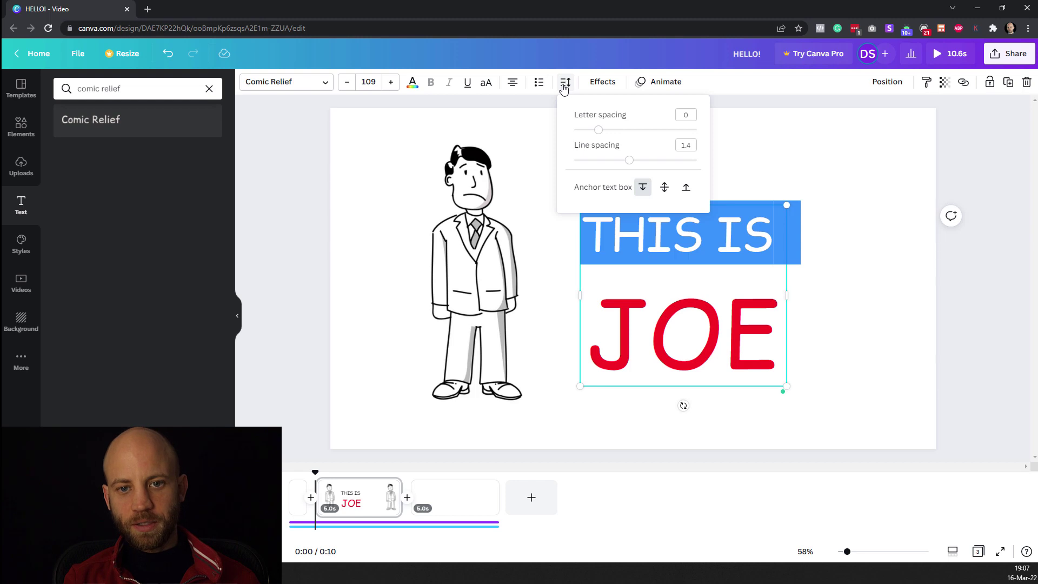
pyautogui.moveTo(624, 164); pyautogui.dragTo(561, 157)
# Apply the Pan animation to the Joe illustration
pyautogui.click(448, 186)
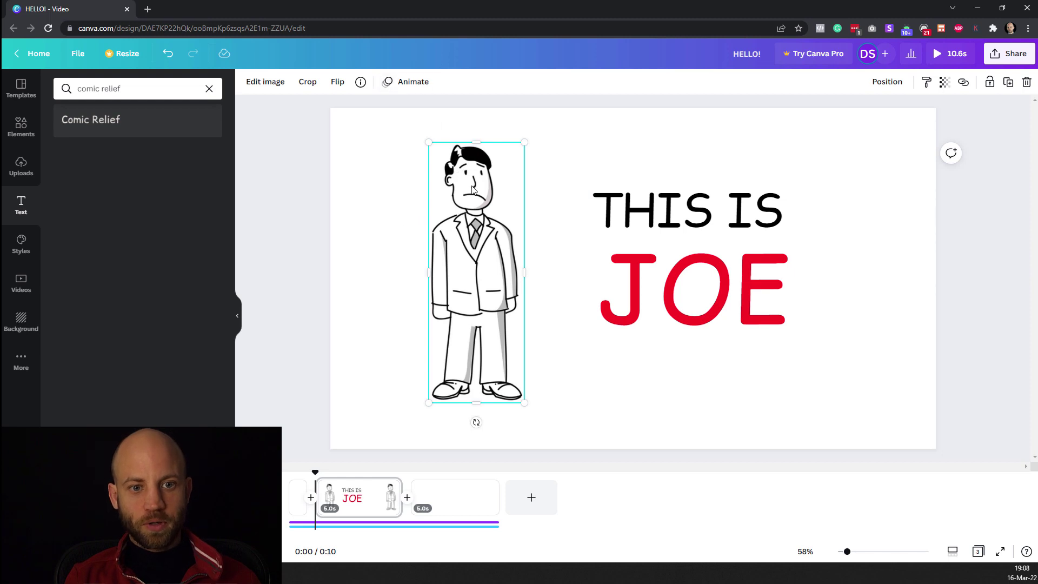
pyautogui.click(415, 85)
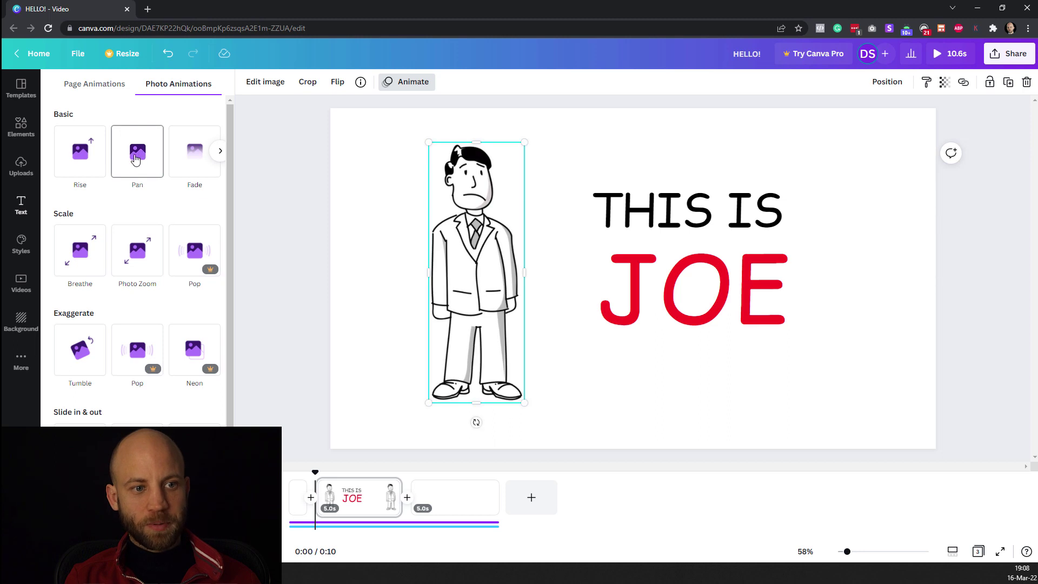
pyautogui.click(131, 158)
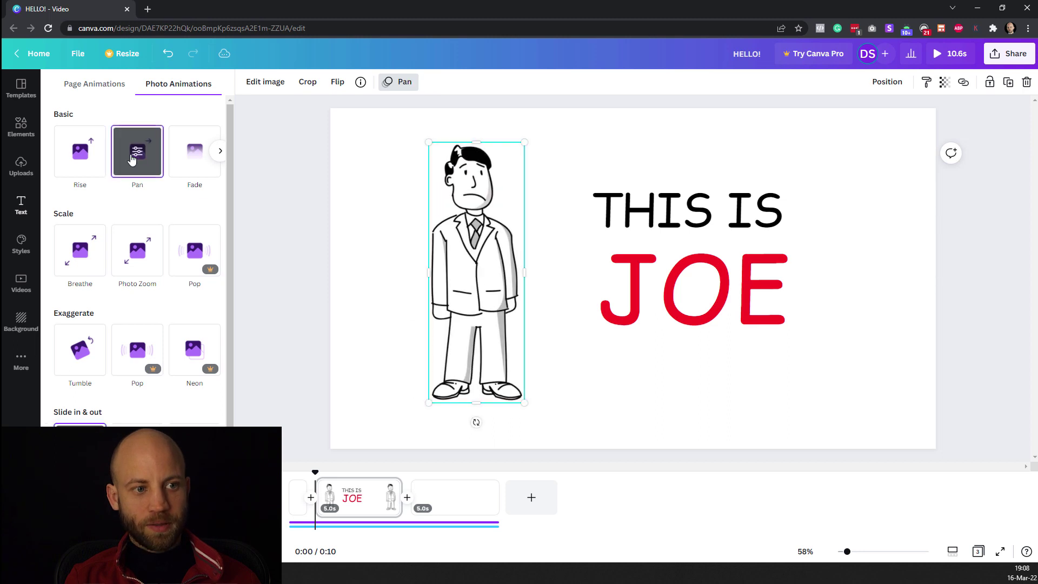
# Give the THIS IS JOE text a Pan animation with direction left
pyautogui.click(678, 199)
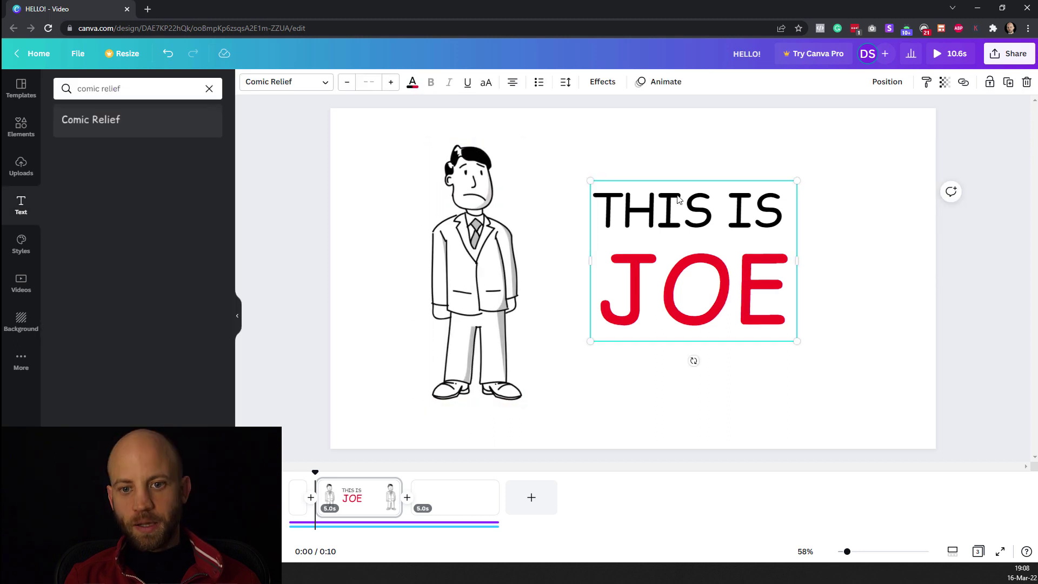
pyautogui.click(677, 89)
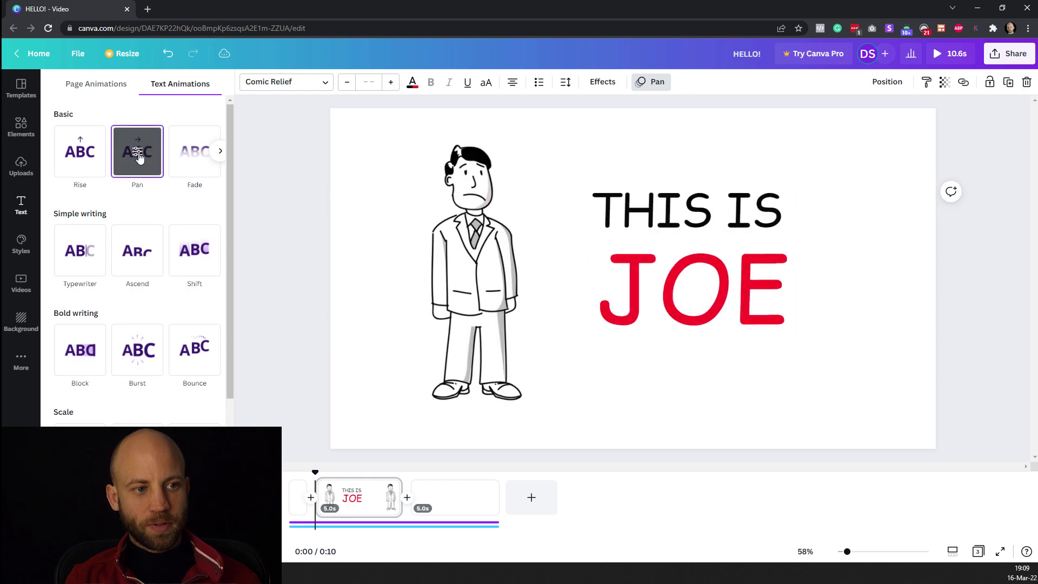
pyautogui.click(139, 157)
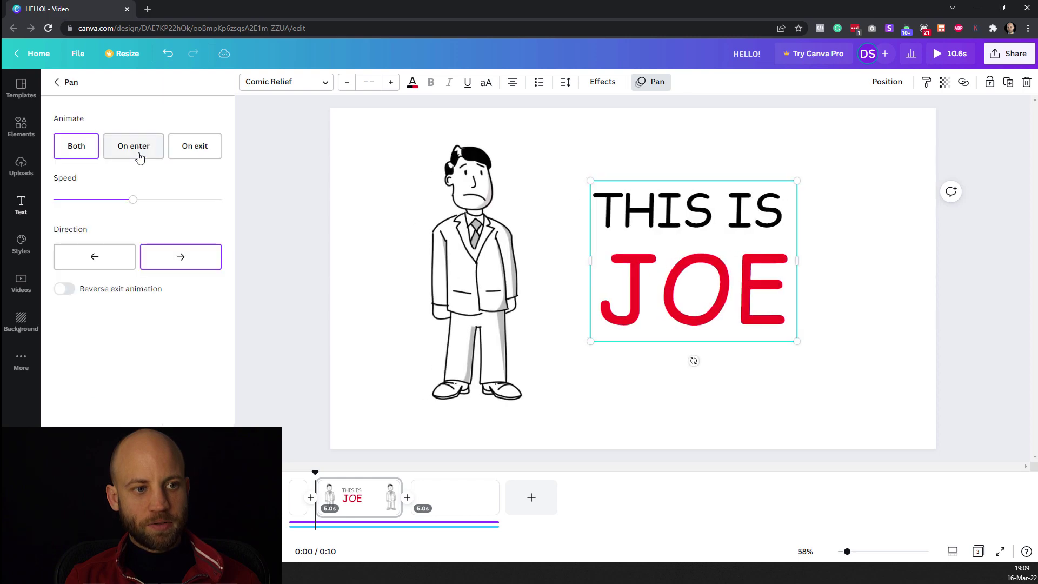
pyautogui.click(112, 264)
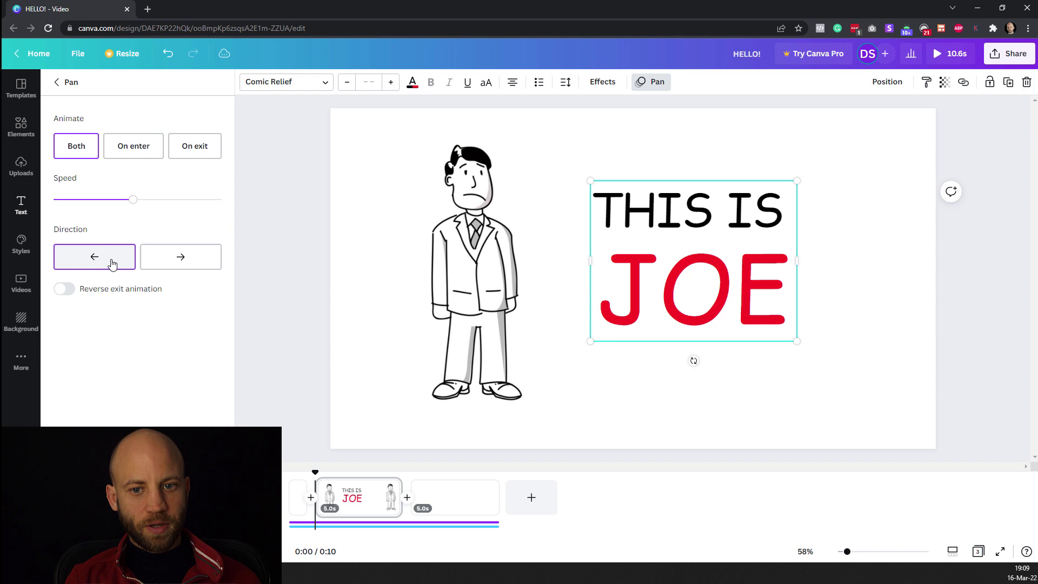
# Play the video preview from the start, stopping on the JOE page
pyautogui.click(260, 505)
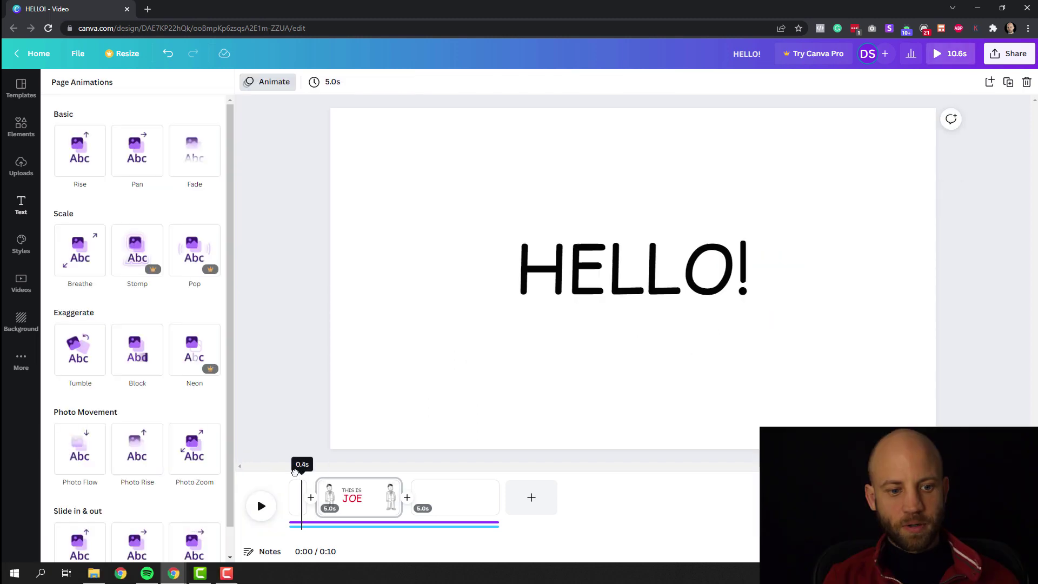
pyautogui.click(262, 507)
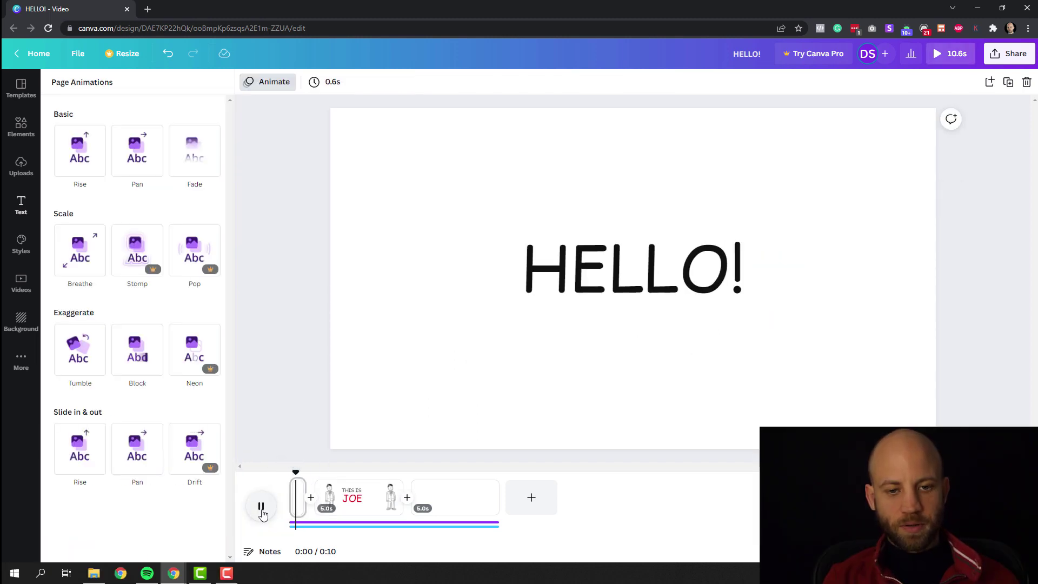
pyautogui.click(262, 508)
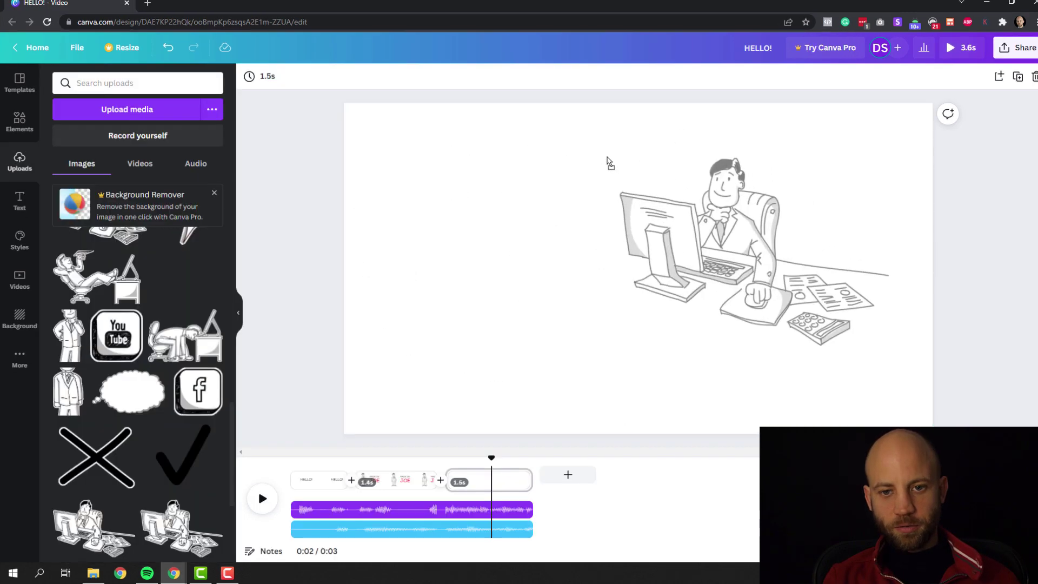
# Shrink the man-at-computer image and move it toward the top of the page
pyautogui.click(608, 161)
pyautogui.moveTo(714, 230); pyautogui.dragTo(645, 206)
pyautogui.moveTo(499, 116); pyautogui.dragTo(533, 144)
pyautogui.moveTo(673, 225); pyautogui.dragTo(660, 199)
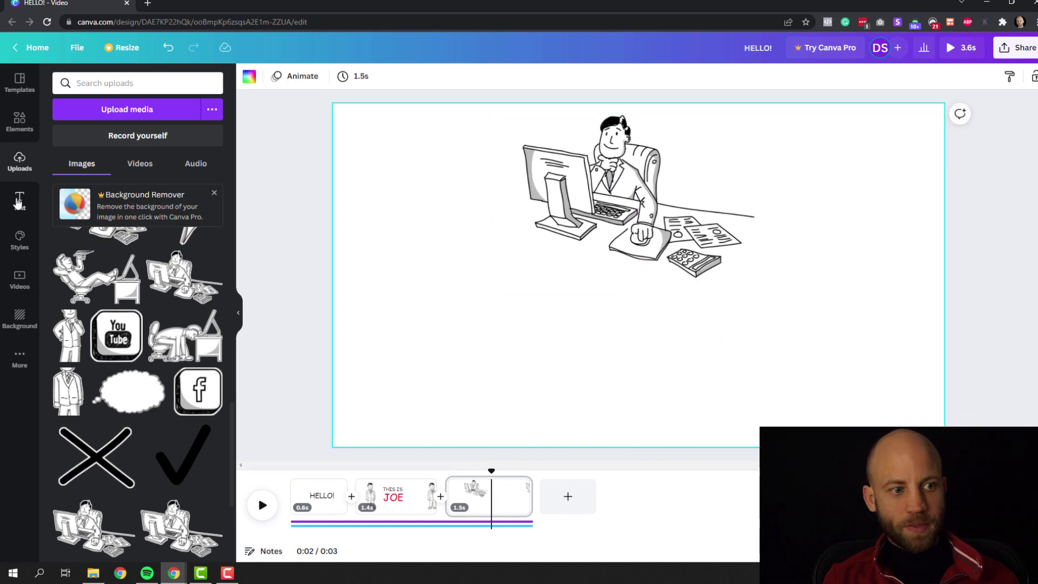
# Add an enlarged Comic Relief caption 'JOE RUNS HIS OWN BUSINESS' below the image
pyautogui.click(20, 200)
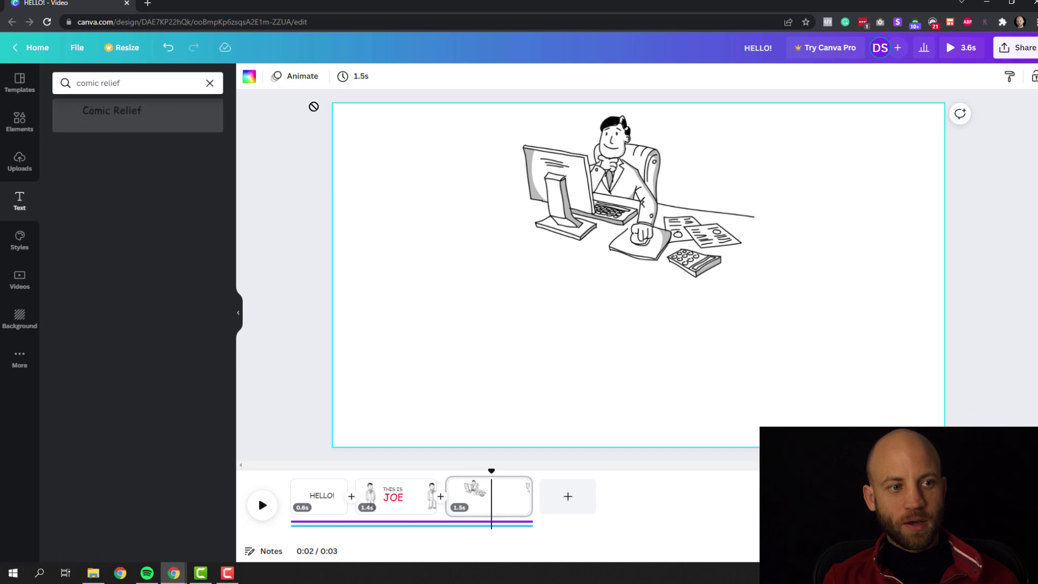
pyautogui.moveTo(314, 107); pyautogui.dragTo(616, 327)
pyautogui.doubleClick(621, 326)
pyautogui.write('JOE RUNS HIS OWN BUSINESS')
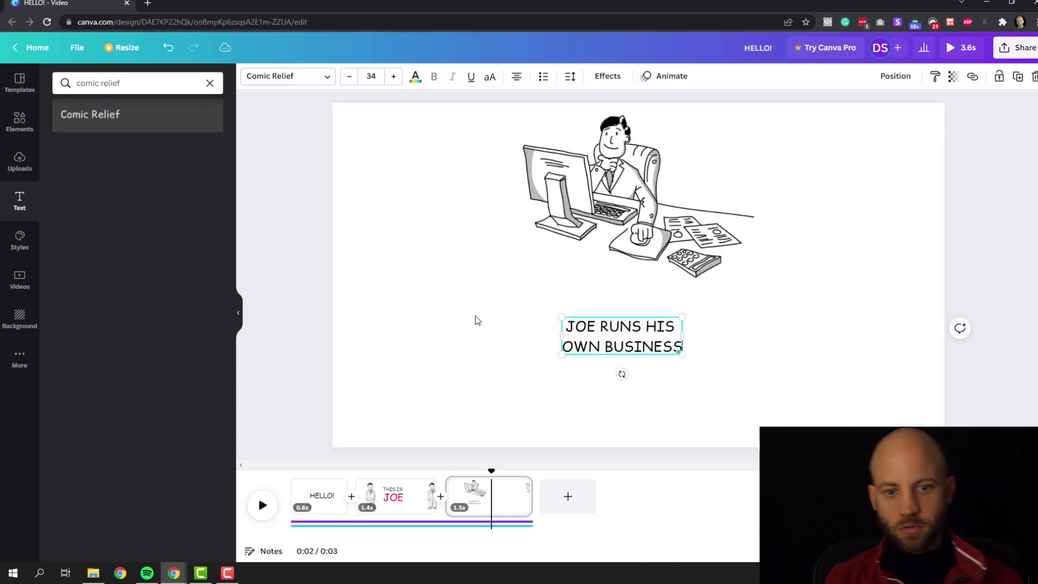
pyautogui.moveTo(562, 356); pyautogui.dragTo(456, 417)
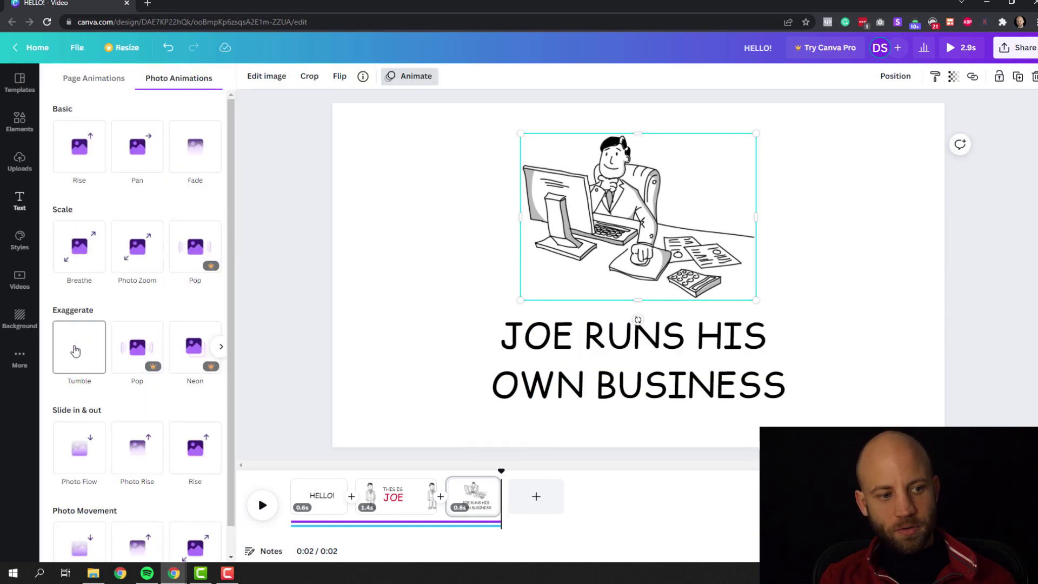
# Apply the Tumble animation, then move playback back to the THIS IS JOE page
pyautogui.click(75, 350)
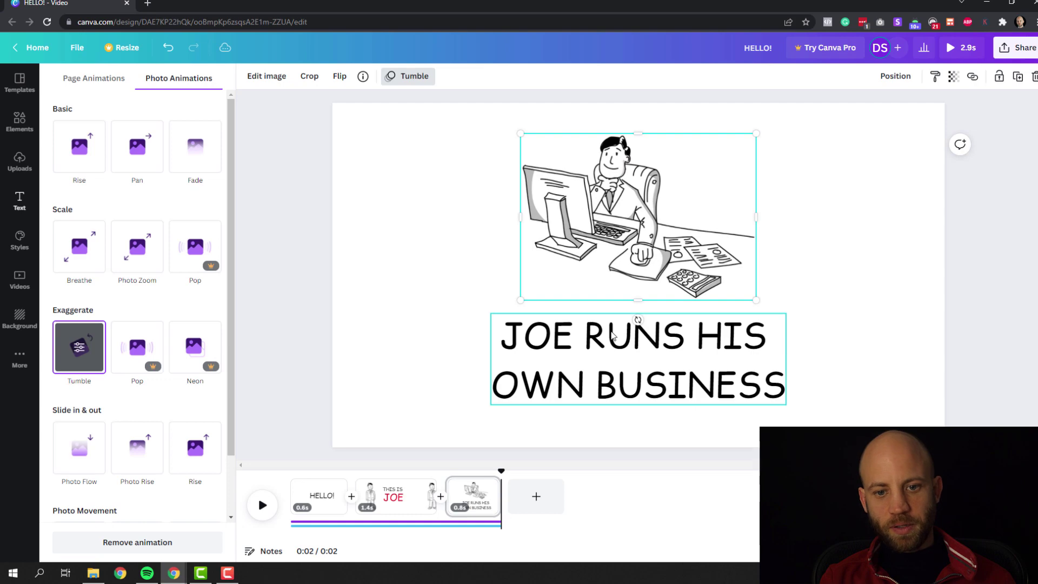
pyautogui.click(612, 335)
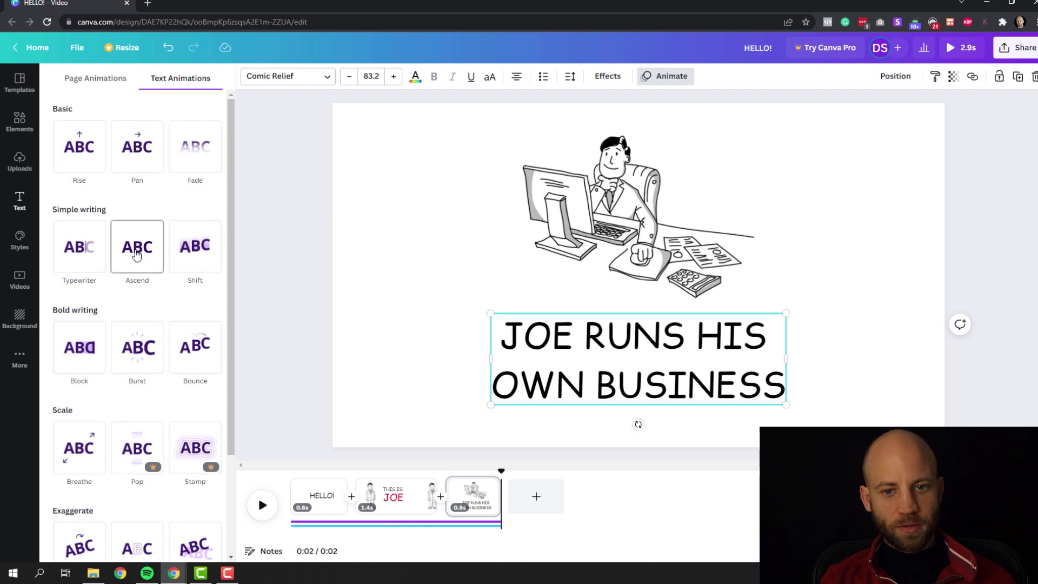
pyautogui.press('Escape')
pyautogui.click(546, 260)
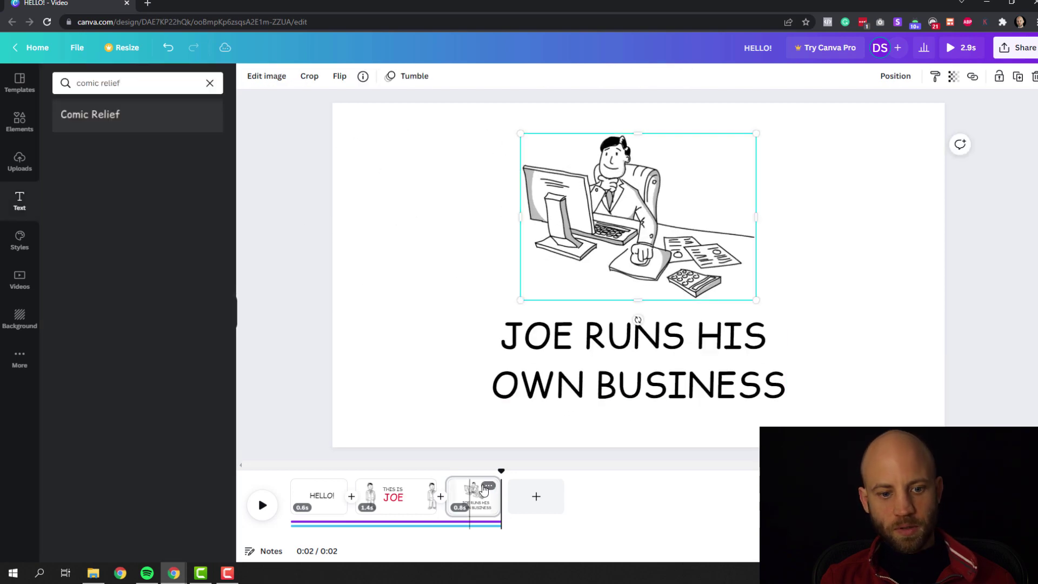
pyautogui.moveTo(502, 471); pyautogui.dragTo(395, 471)
# Stretch page 3 to 2.0 seconds in the timeline and replay to check the timing
pyautogui.press('space')
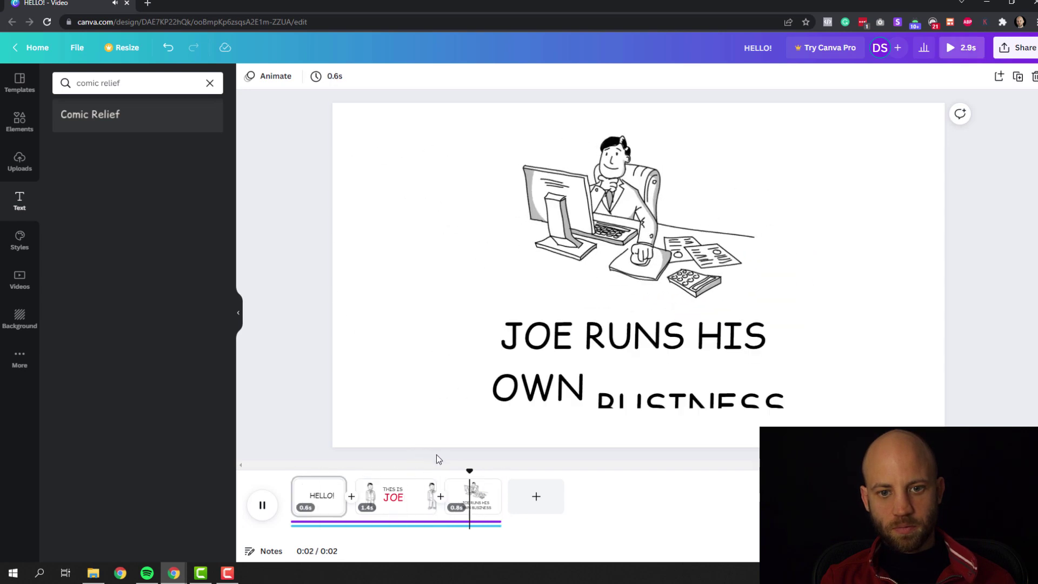
pyautogui.click(502, 495)
pyautogui.moveTo(515, 496)
pyautogui.mouseDown()
pyautogui.moveTo(530, 494)
pyautogui.moveTo(520, 493)
pyautogui.mouseUp()
pyautogui.press('space')
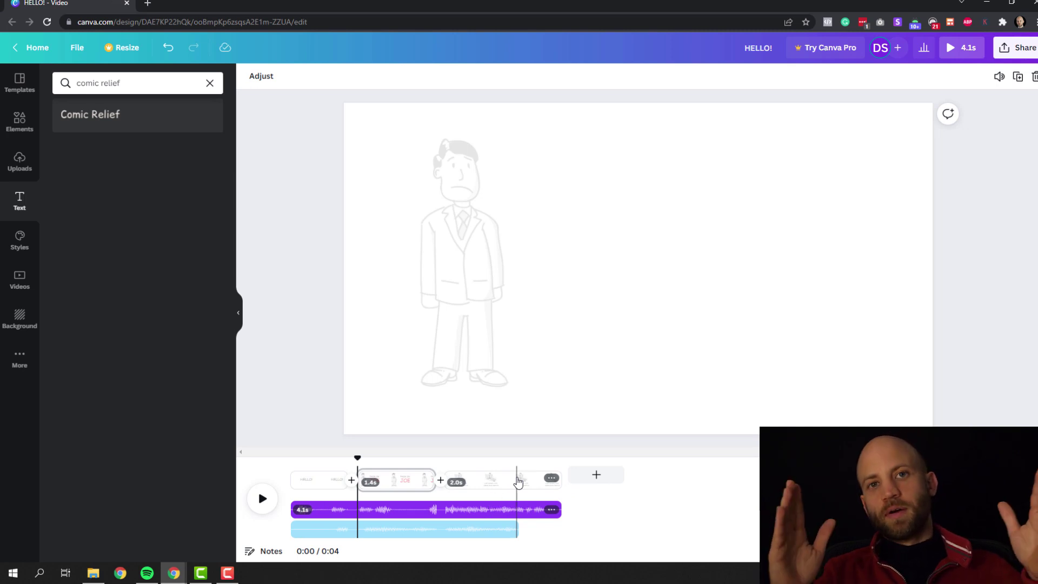
# Add a Slide transition with upward direction between pages 1 and 2, then preview from 0
pyautogui.moveTo(417, 464); pyautogui.dragTo(345, 467)
pyautogui.press('space')
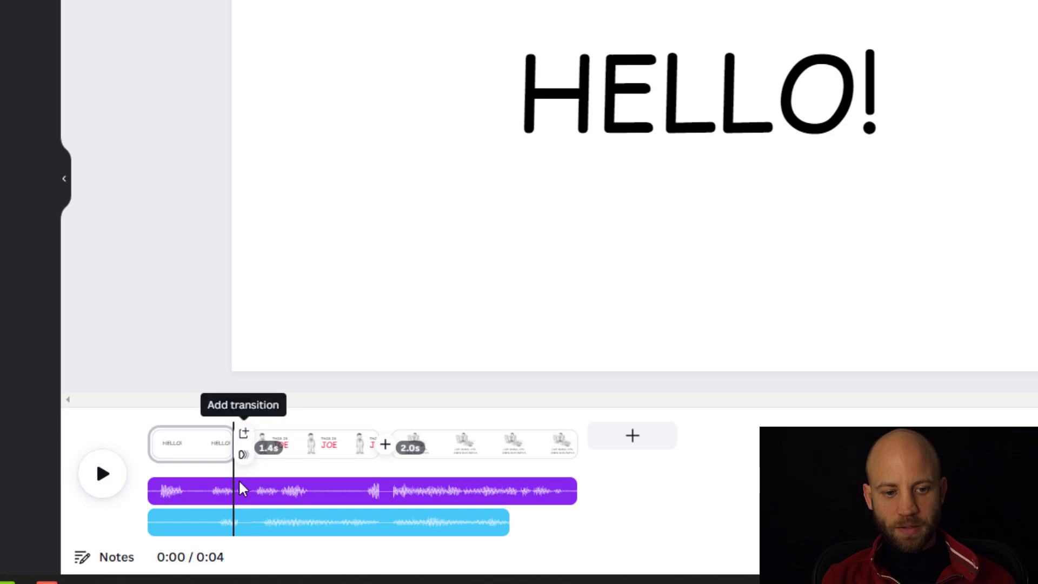
pyautogui.click(245, 459)
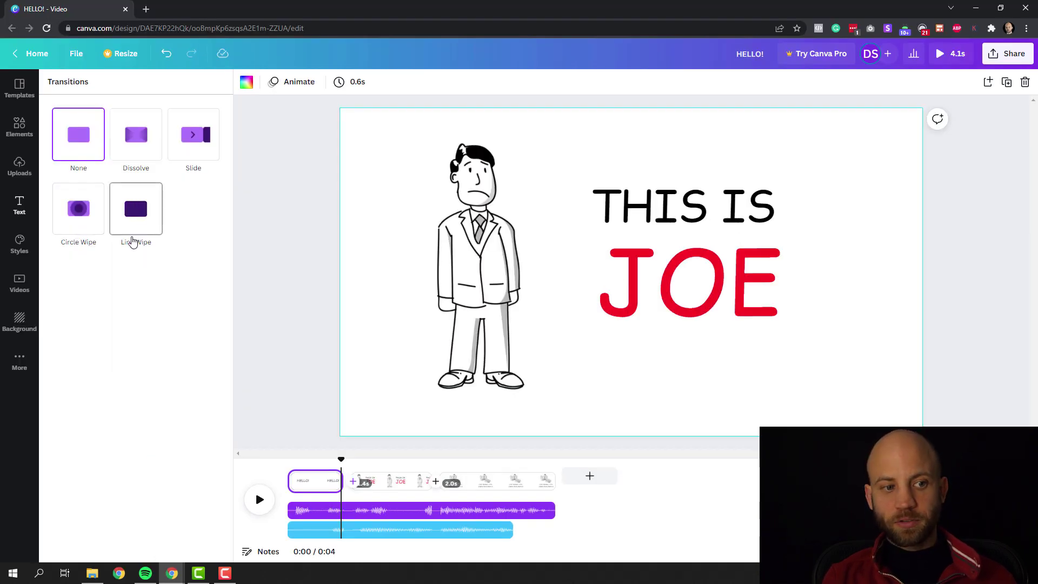
pyautogui.click(196, 142)
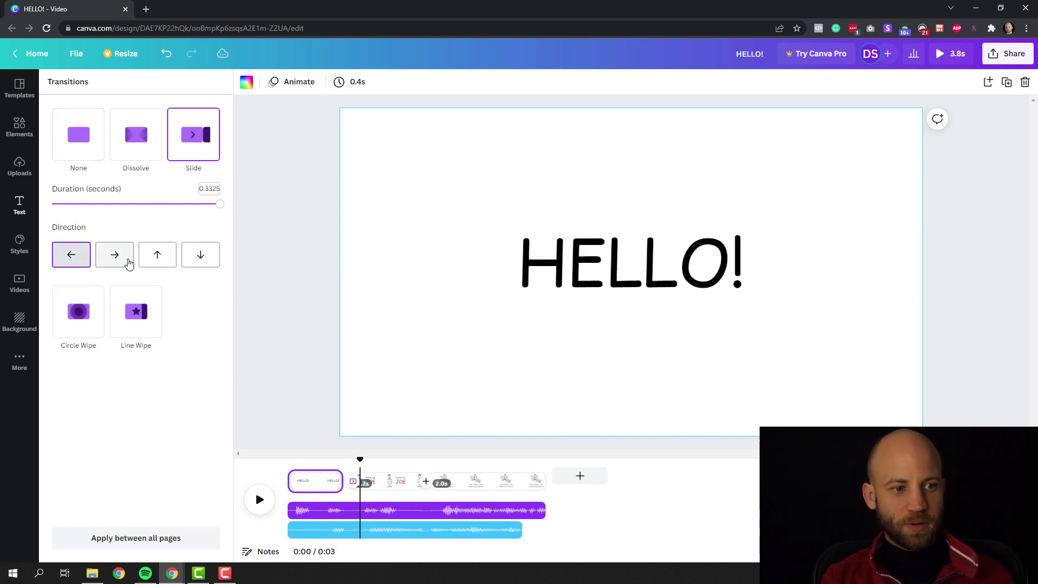
pyautogui.click(158, 257)
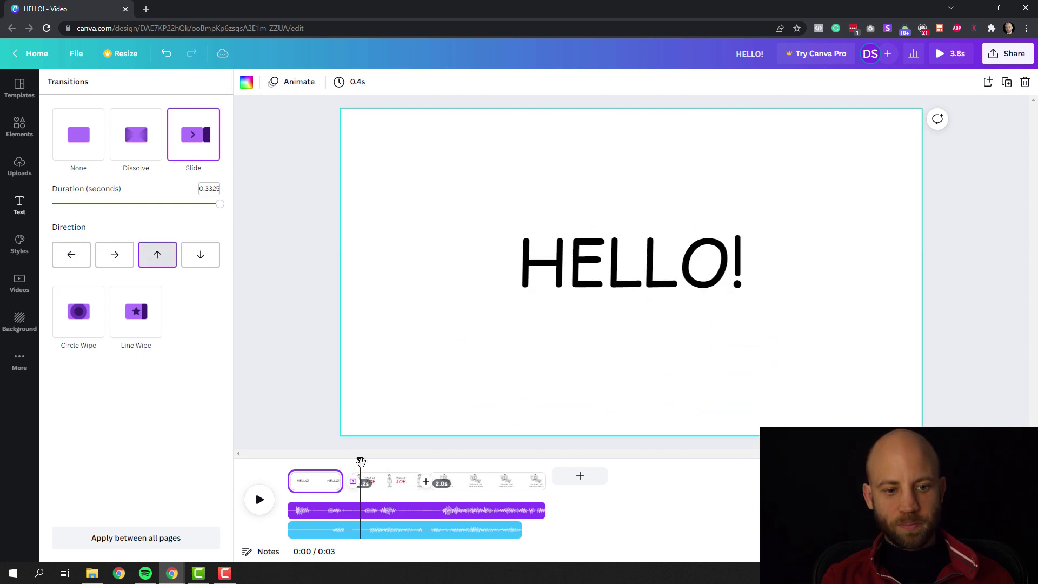
pyautogui.moveTo(361, 461); pyautogui.dragTo(265, 458)
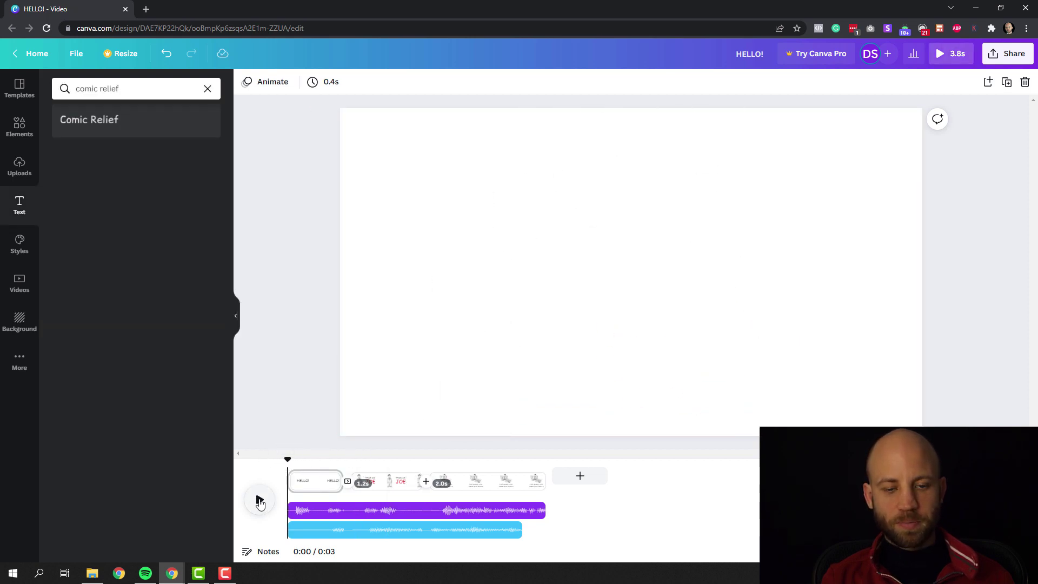
pyautogui.click(259, 502)
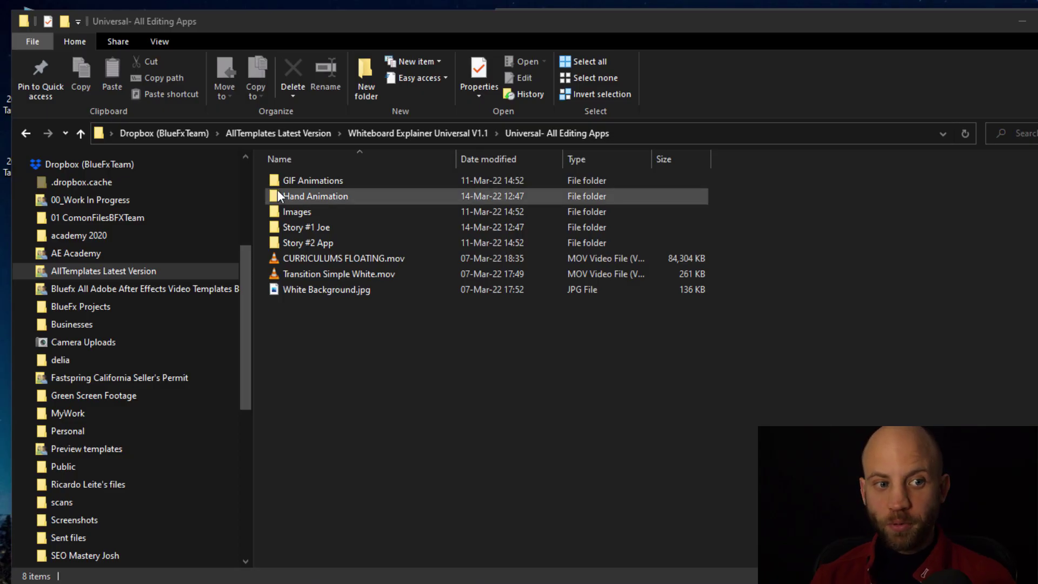
# Select Globe.gif, Alarm.gif and Zen Business.gif in GIF Animations and drop them into Canva's uploads
pyautogui.doubleClick(312, 183)
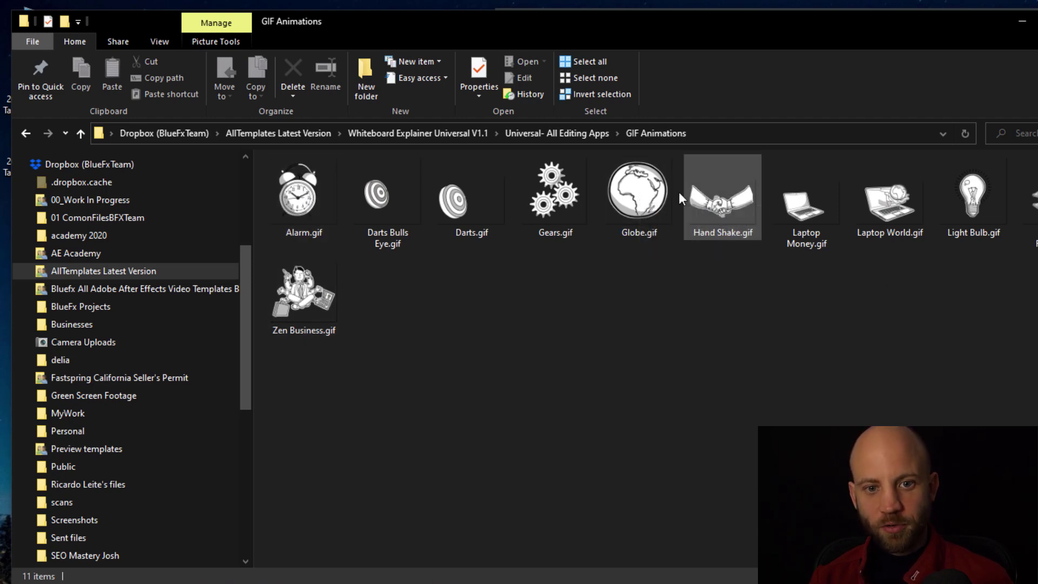
pyautogui.click(641, 172)
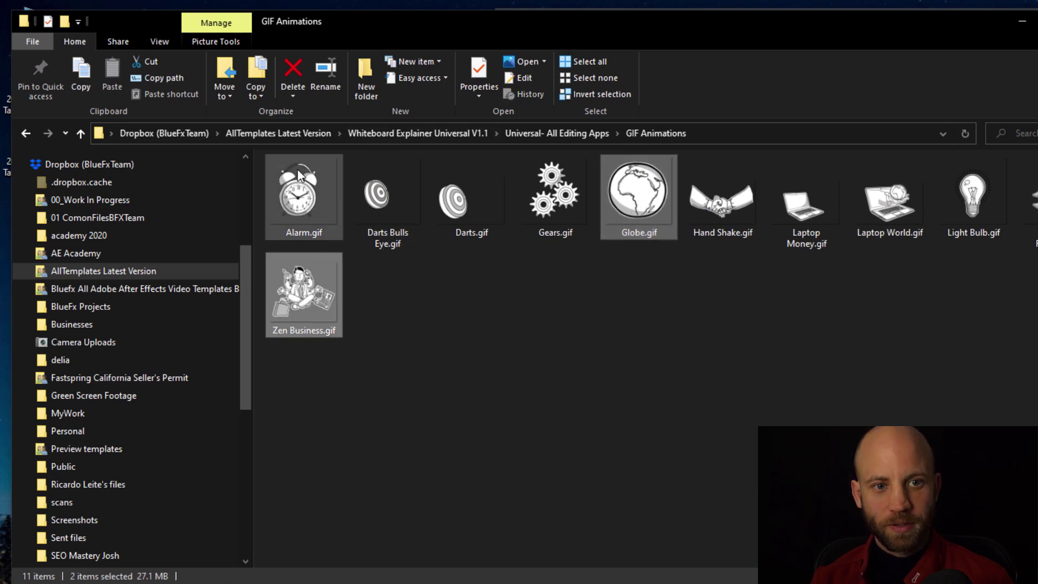
pyautogui.keyDown('ctrl'); pyautogui.click(300, 197); pyautogui.keyUp('ctrl')
pyautogui.moveTo(677, 31); pyautogui.dragTo(682, 428)
pyautogui.moveTo(627, 577); pyautogui.dragTo(674, 321)
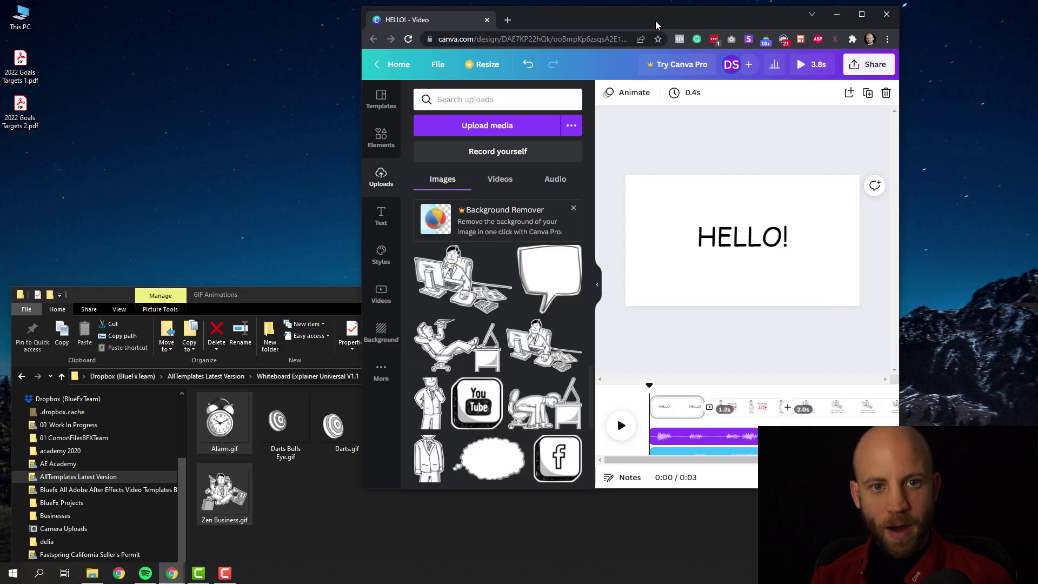
# Add the alarm-clock GIF to the HELLO! page, shrunk and placed to the right of HELLO!
pyautogui.click(855, 19)
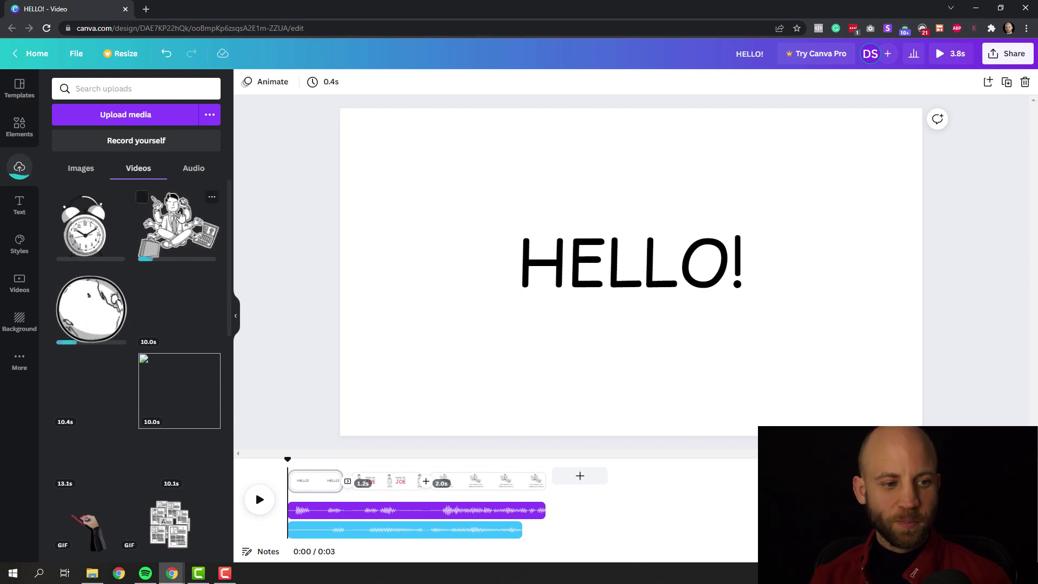
pyautogui.click(84, 224)
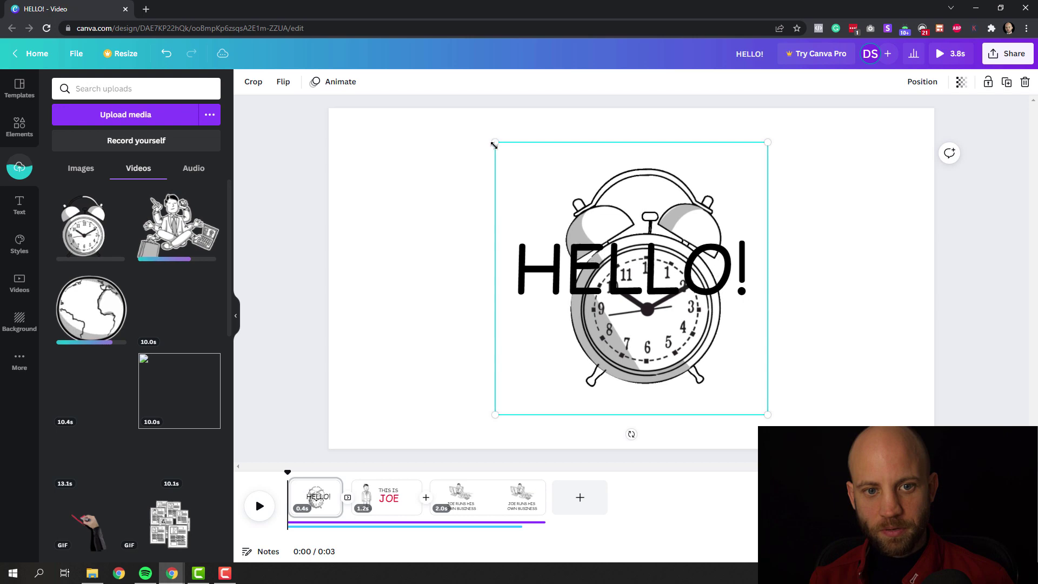
pyautogui.moveTo(494, 145); pyautogui.dragTo(614, 262)
pyautogui.moveTo(679, 365); pyautogui.dragTo(814, 278)
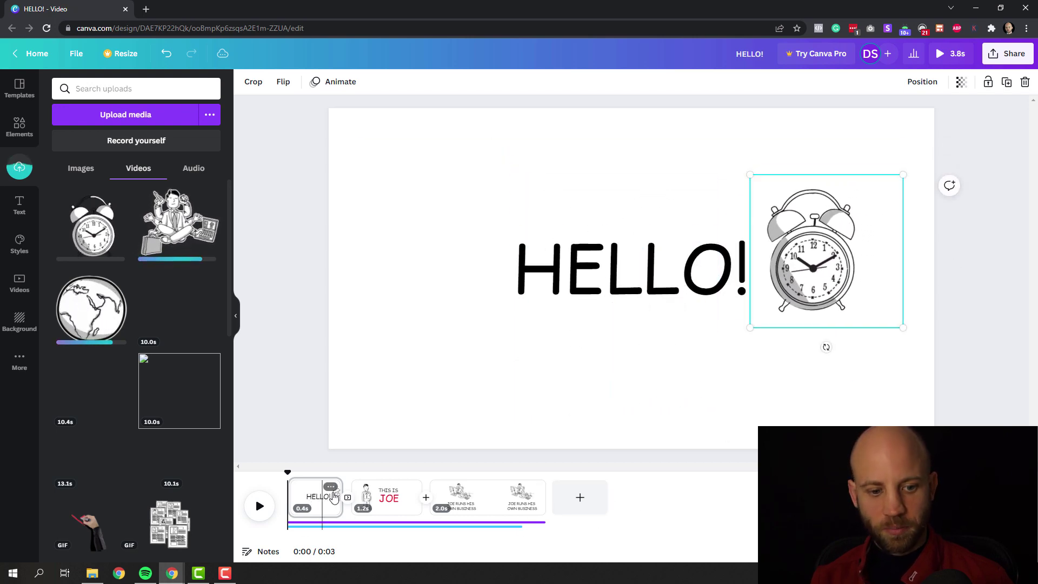
# On page 3, replace the desk illustration with a smaller multitasking Joe GIF above the caption
pyautogui.click(491, 496)
pyautogui.click(655, 226)
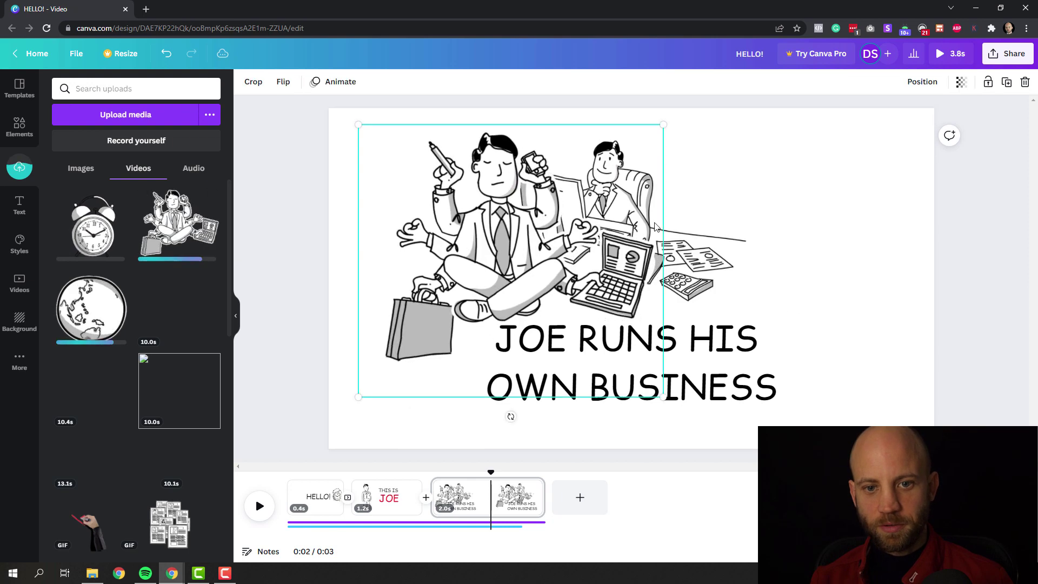
pyautogui.click(593, 272)
pyautogui.press('Delete')
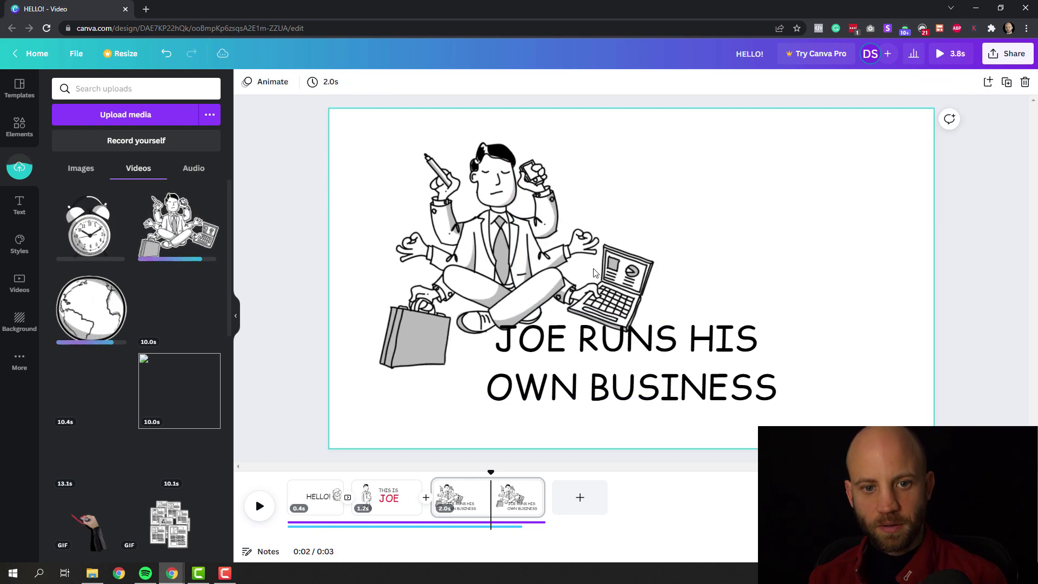
pyautogui.moveTo(594, 272); pyautogui.dragTo(693, 239)
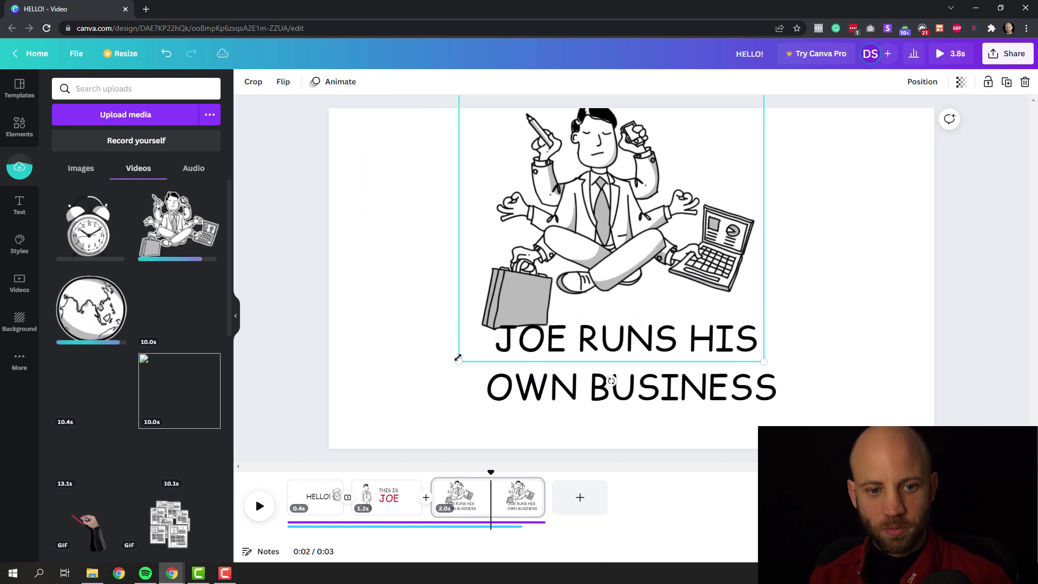
pyautogui.moveTo(458, 358); pyautogui.dragTo(505, 306)
pyautogui.click(503, 280)
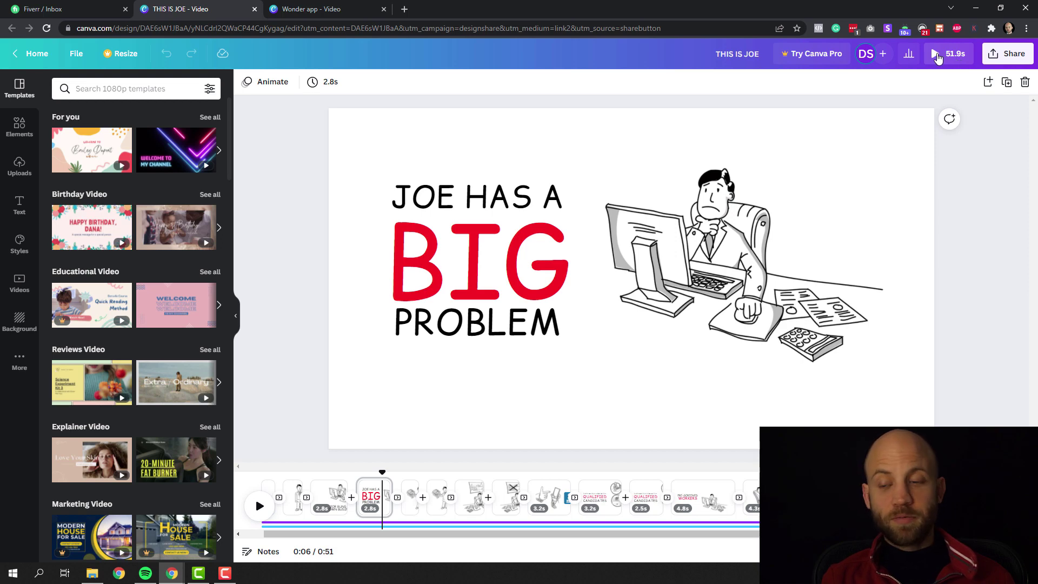
# Play the 51.9-second THIS IS JOE video full screen, pause it, and close the preview
pyautogui.click(937, 56)
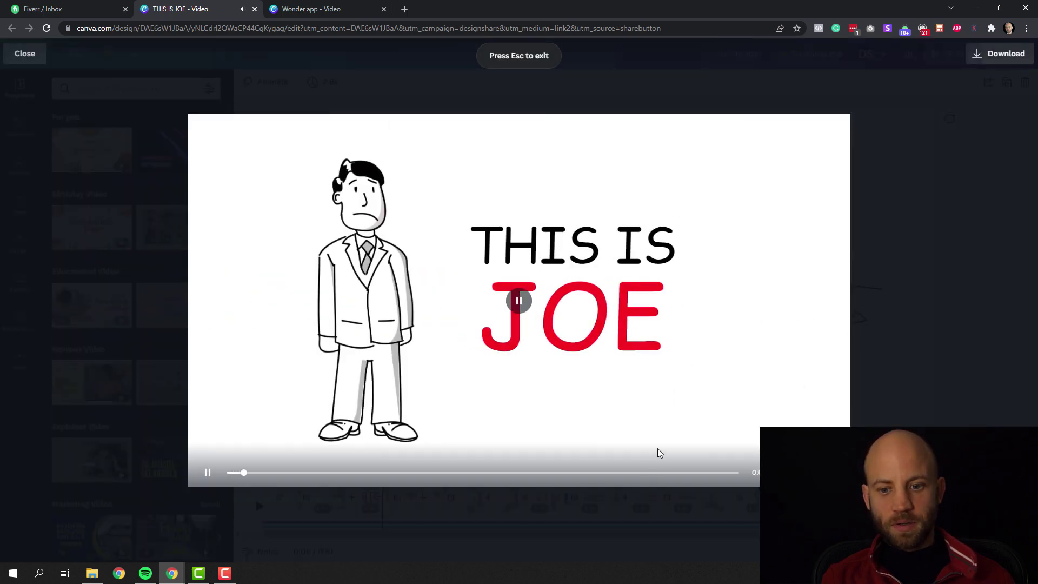
pyautogui.click(207, 474)
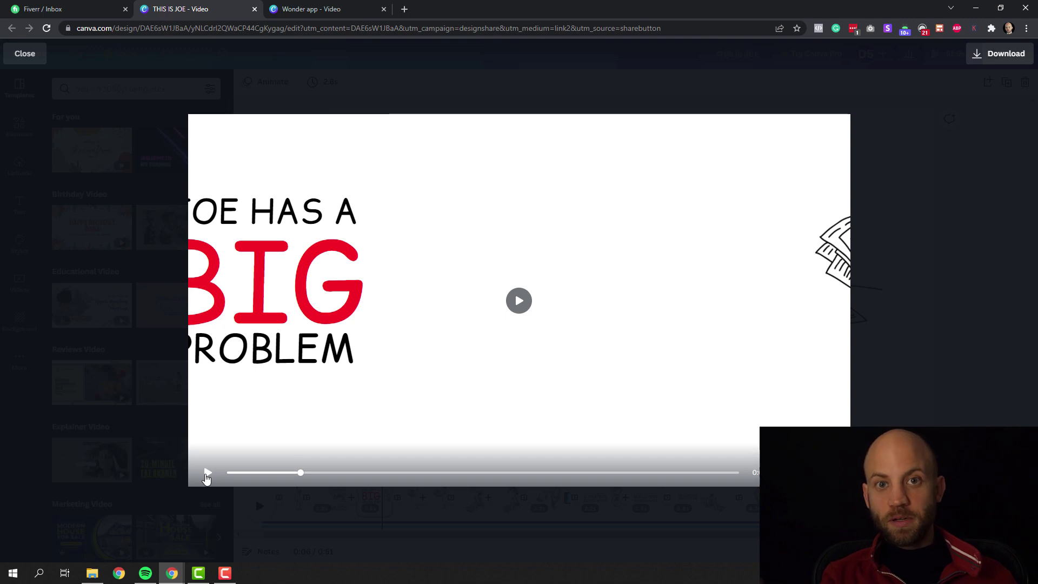
pyautogui.click(903, 226)
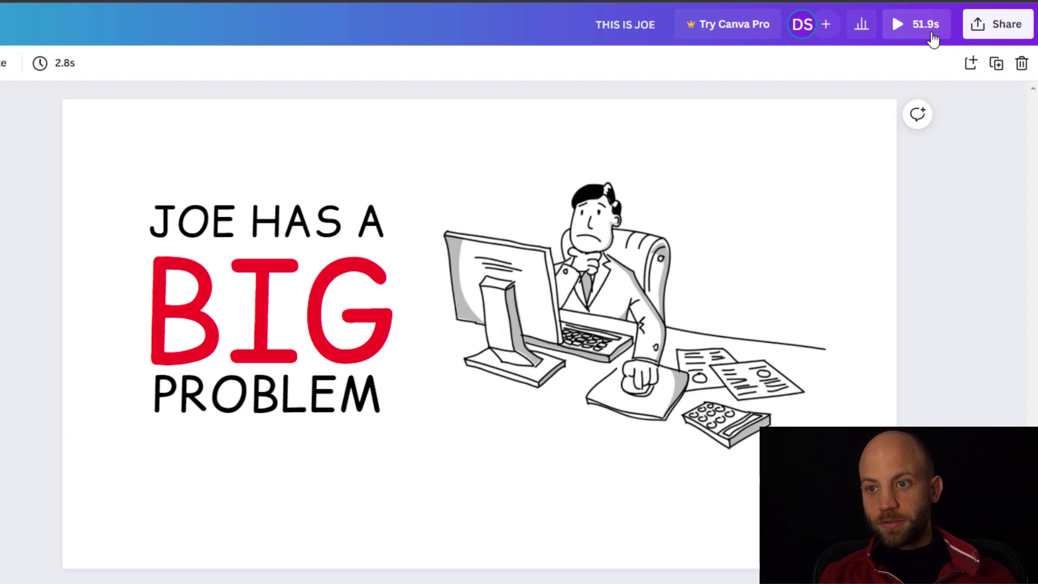
# Download all 20 pages as an MP4 video via Share > Download
pyautogui.click(999, 31)
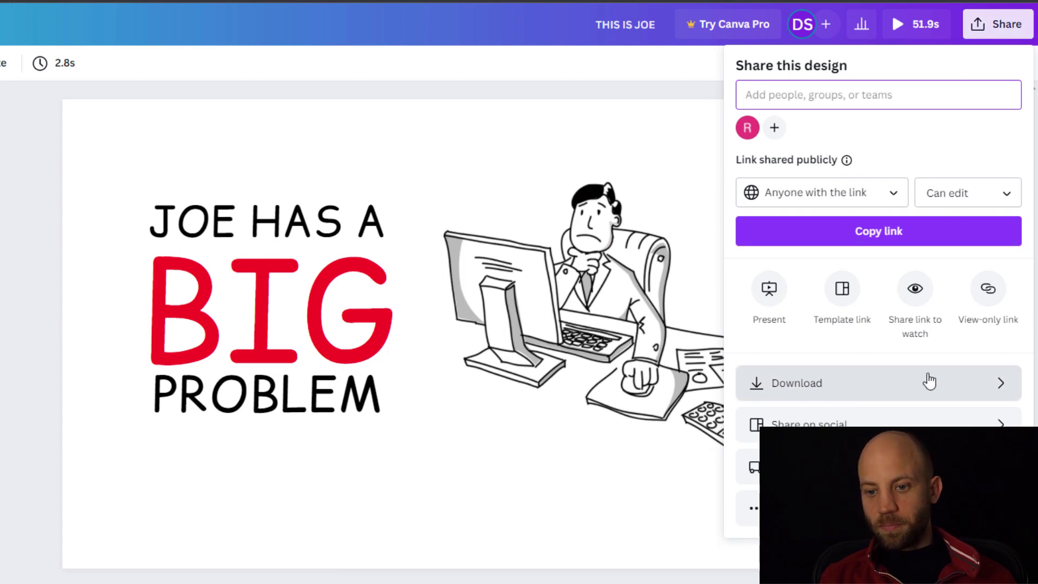
pyautogui.click(812, 389)
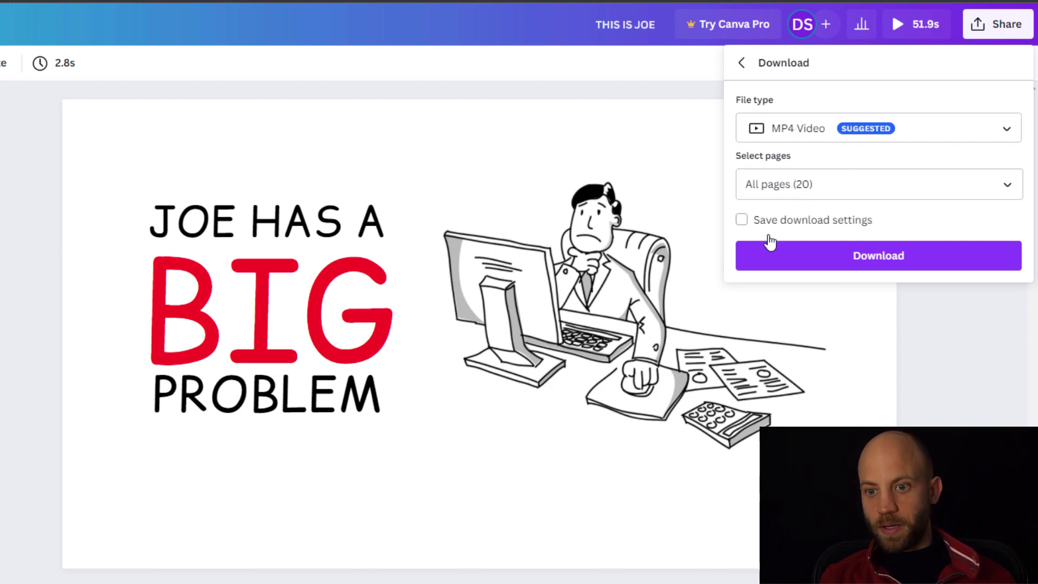
pyautogui.click(788, 259)
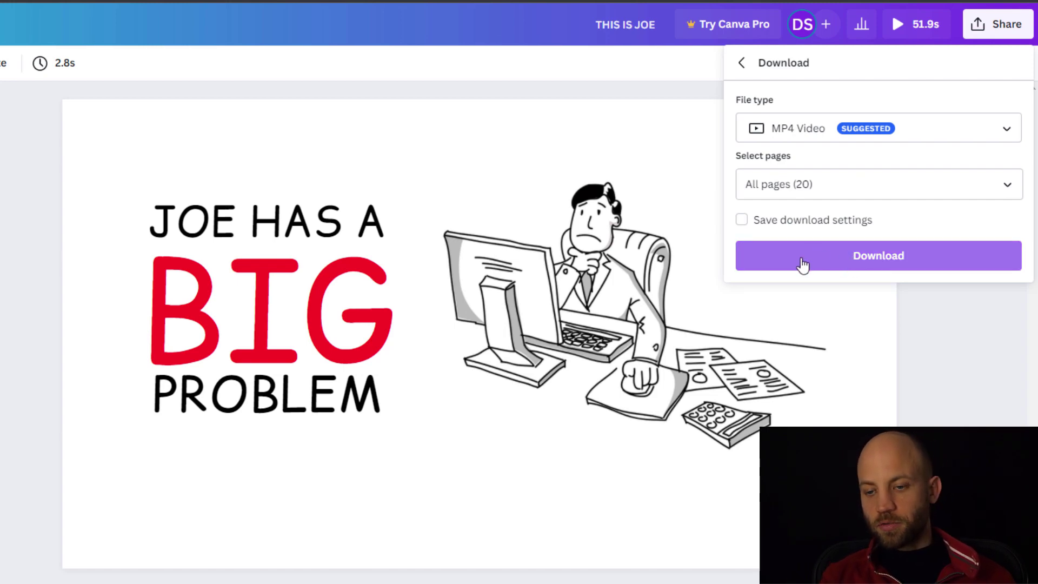
pyautogui.click(802, 265)
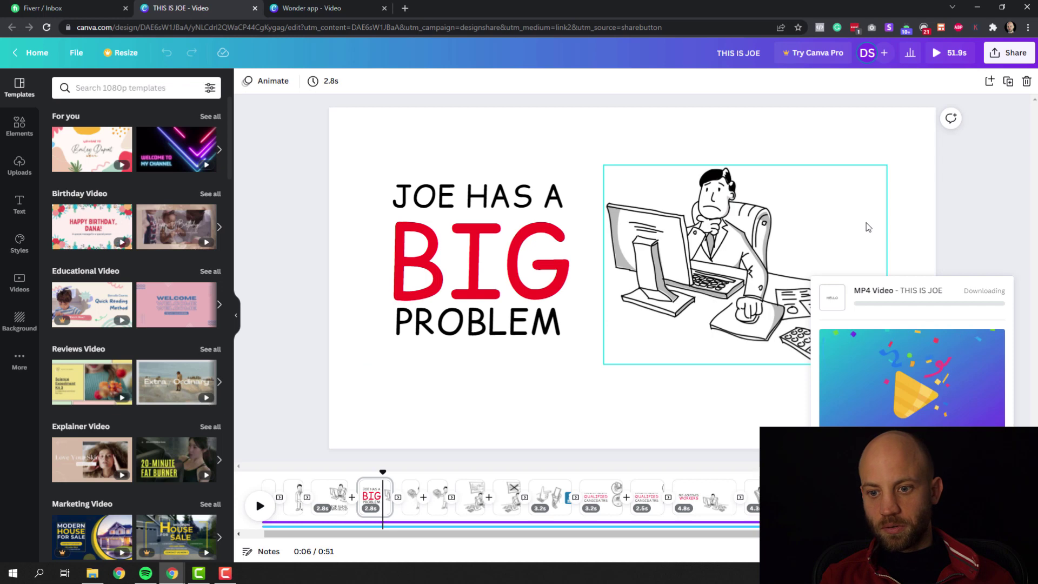